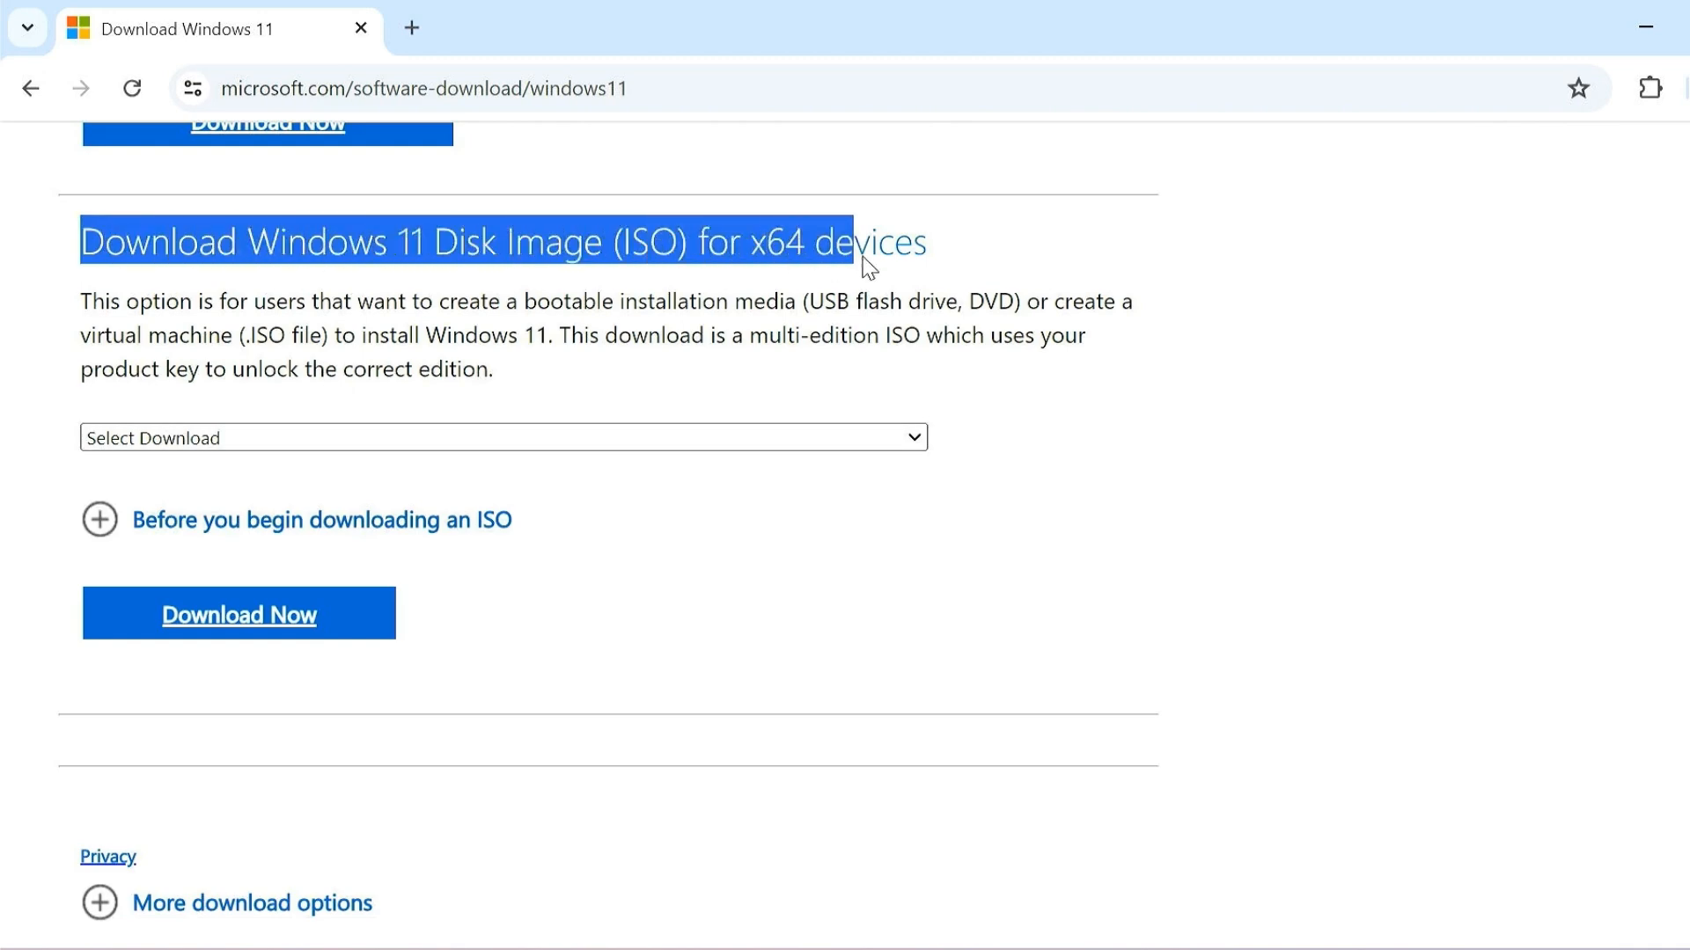
Step: Download the Windows 11 multi-edition ISO for x64 devices as the 64-bit English download into the Downloads folder
{"action": "left_click", "coordinate": [447, 440]}
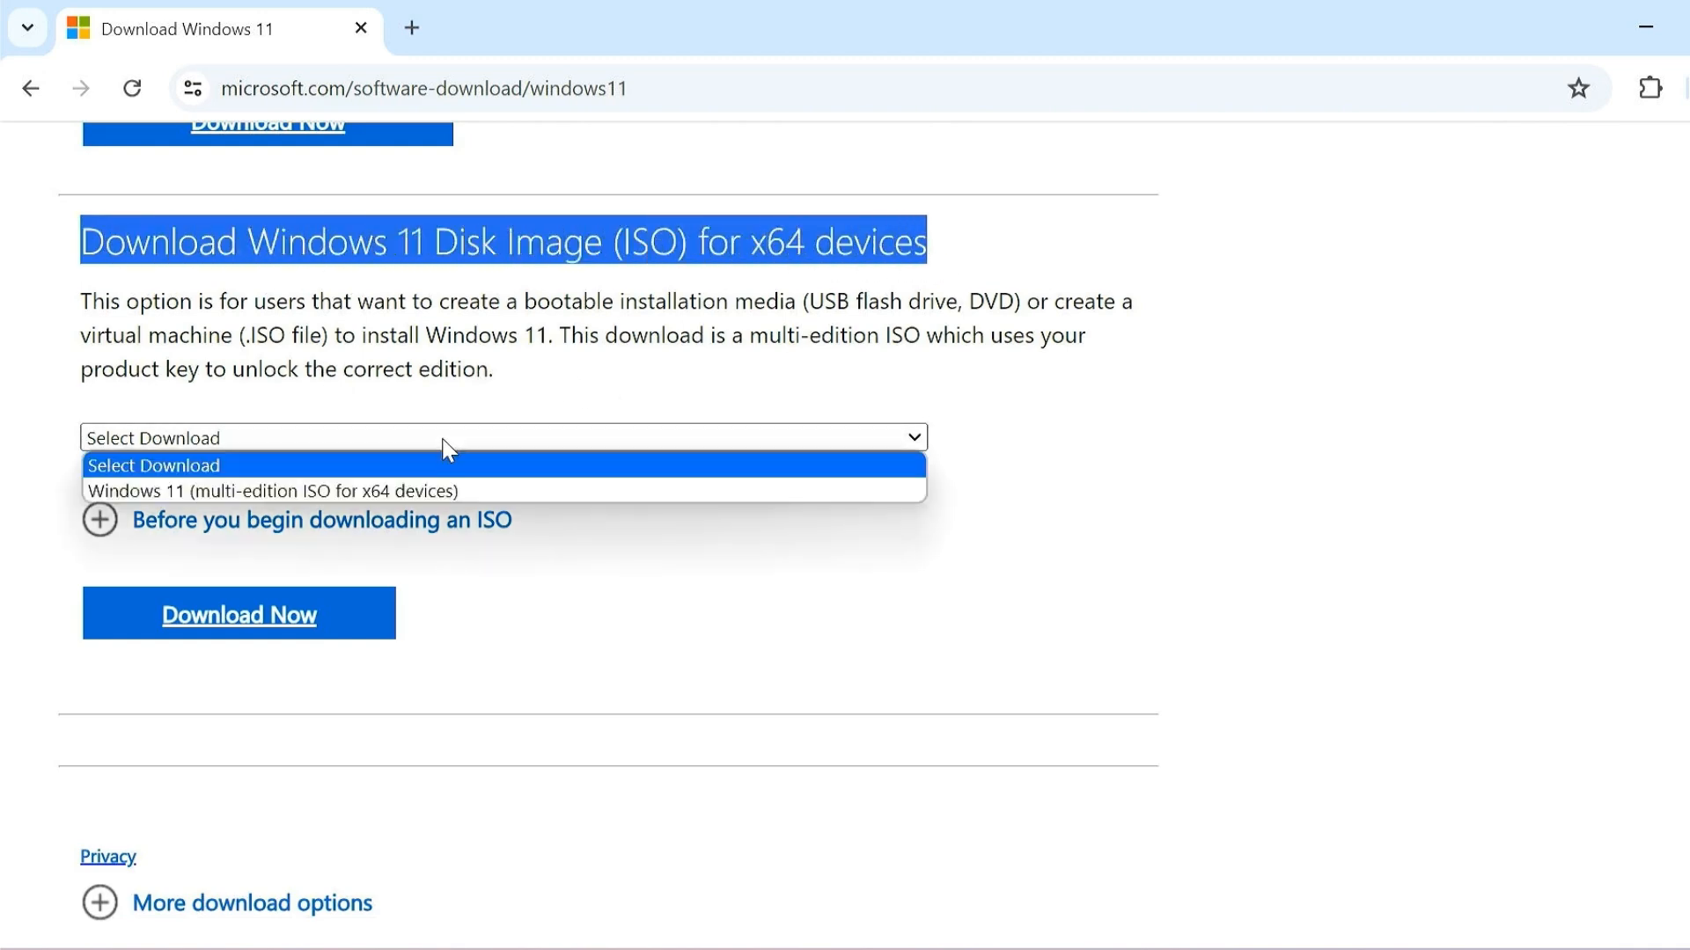
{"action": "left_click", "coordinate": [493, 491]}
{"action": "left_click", "coordinate": [323, 625]}
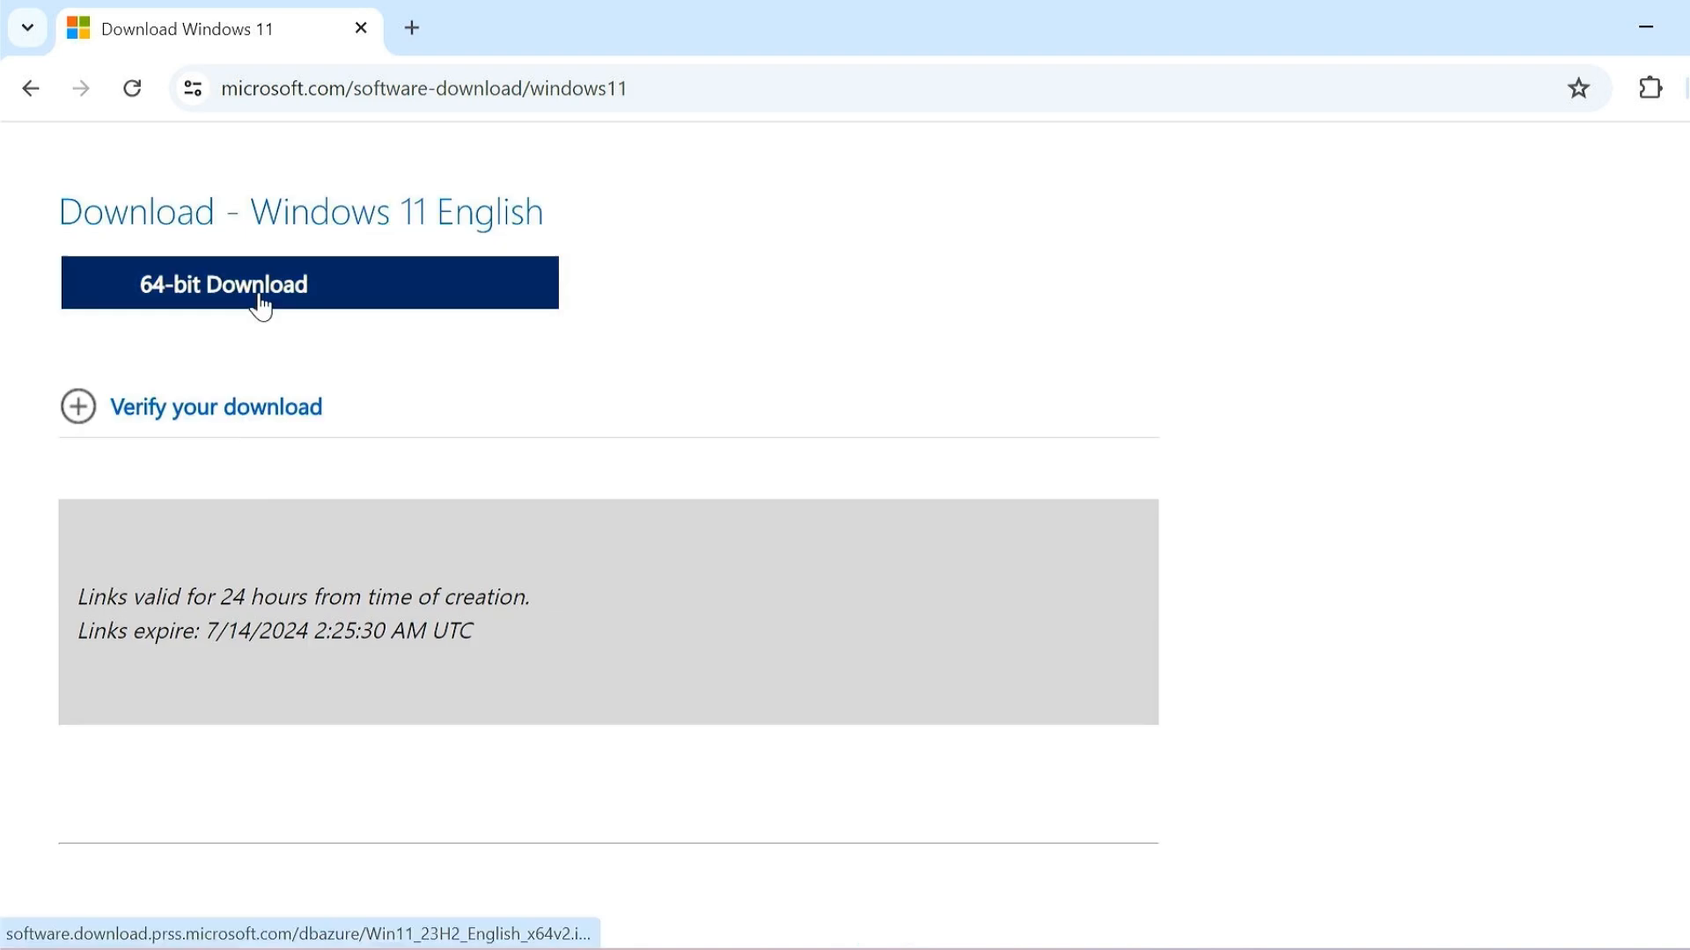
{"action": "left_click", "coordinate": [261, 300]}
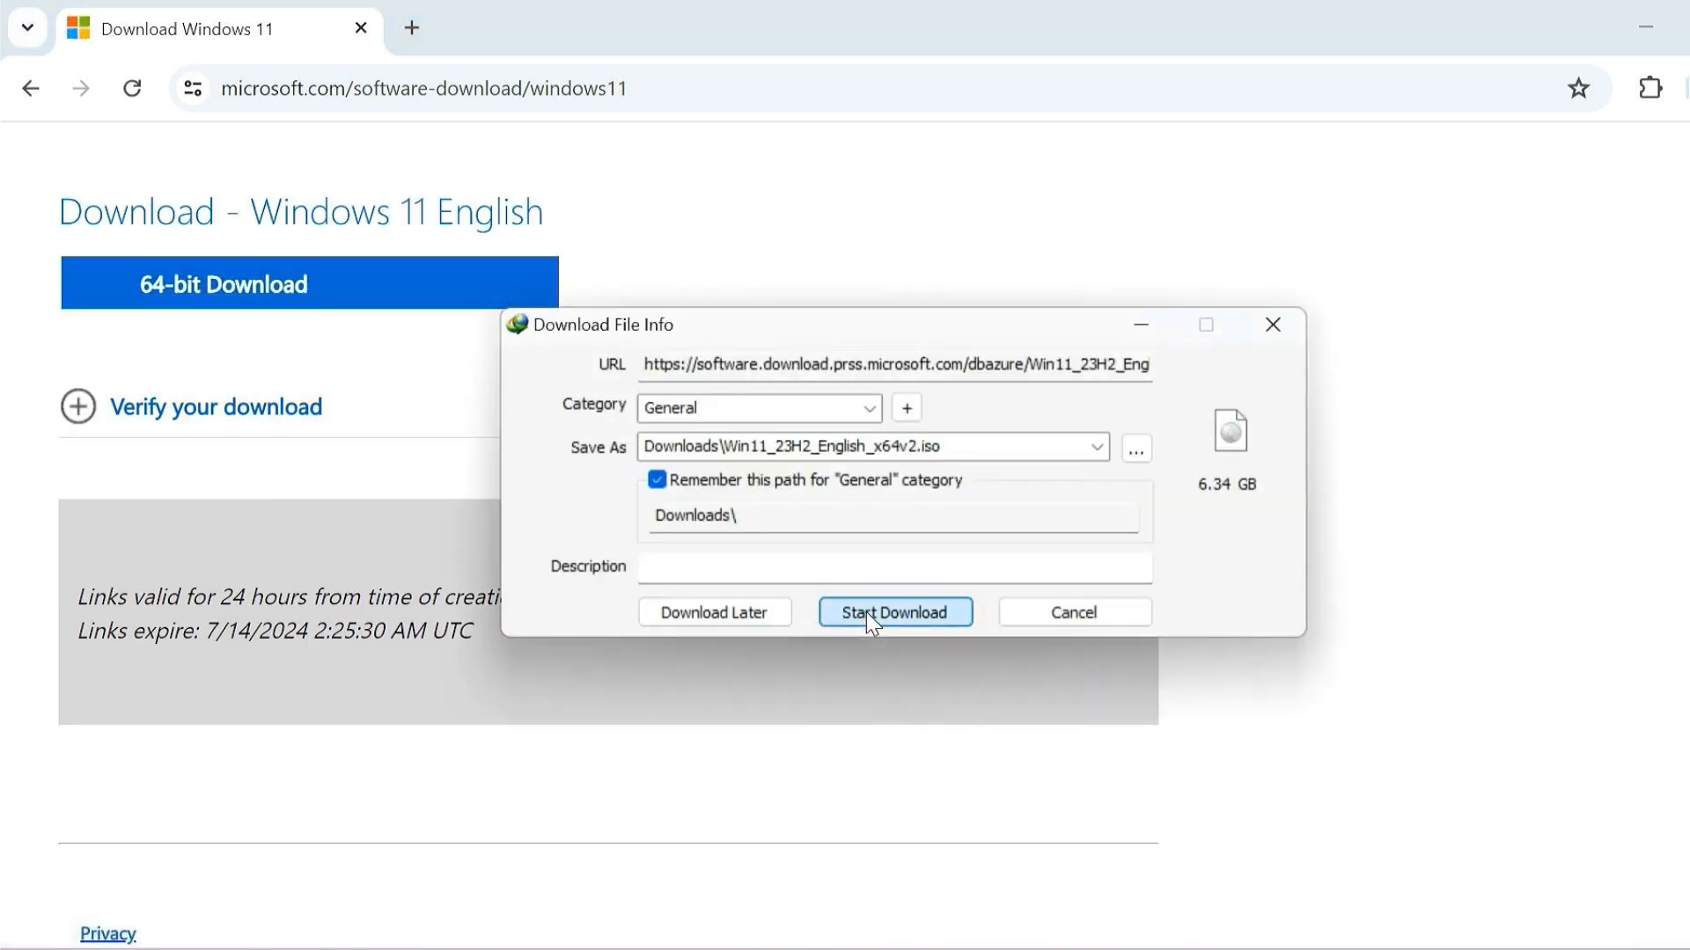
{"action": "left_click", "coordinate": [866, 610]}
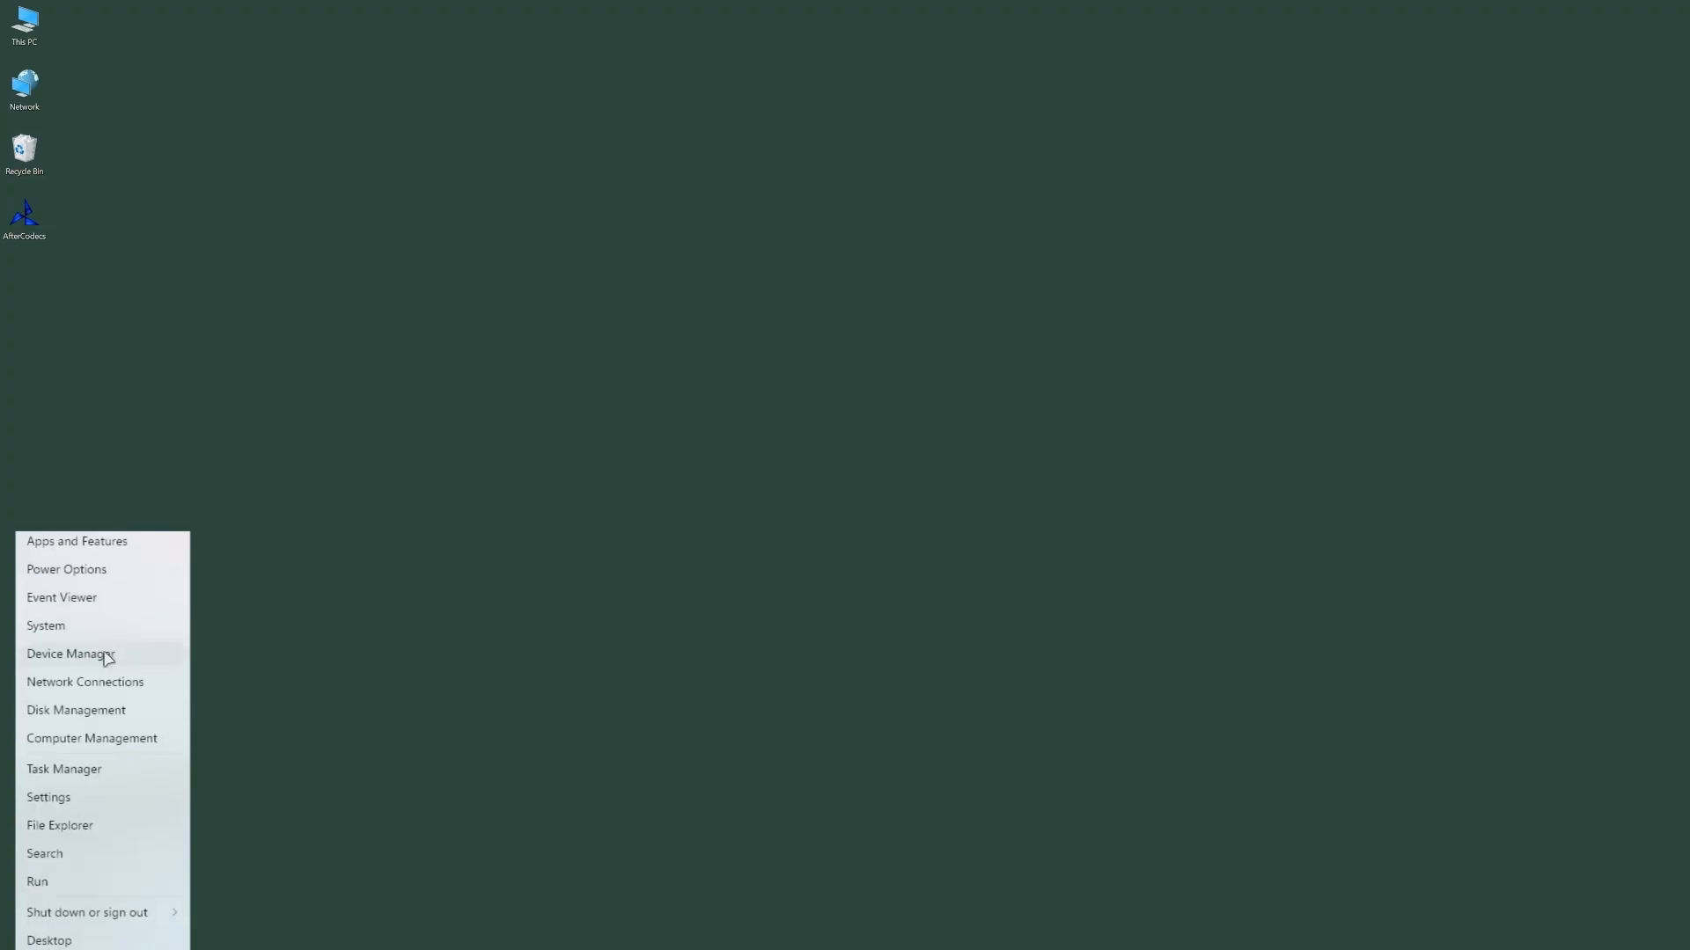
Step: Open Disk Management and shrink the C: volume by 15000 MB
{"action": "left_click", "coordinate": [77, 712]}
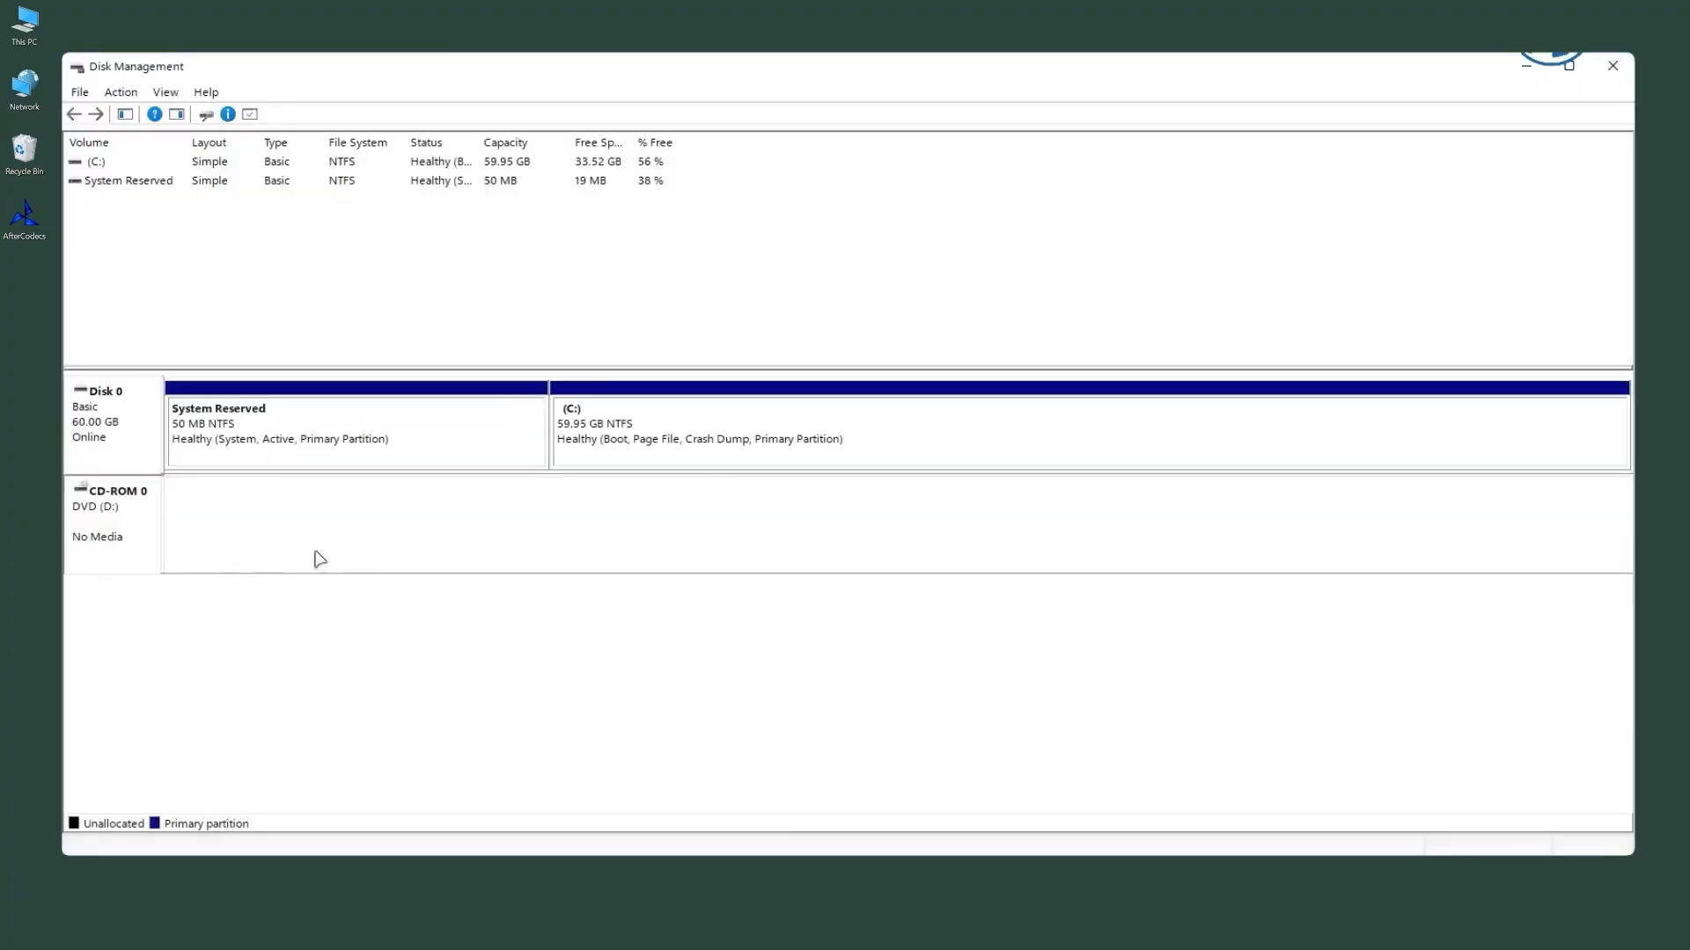
{"action": "left_click", "coordinate": [646, 431]}
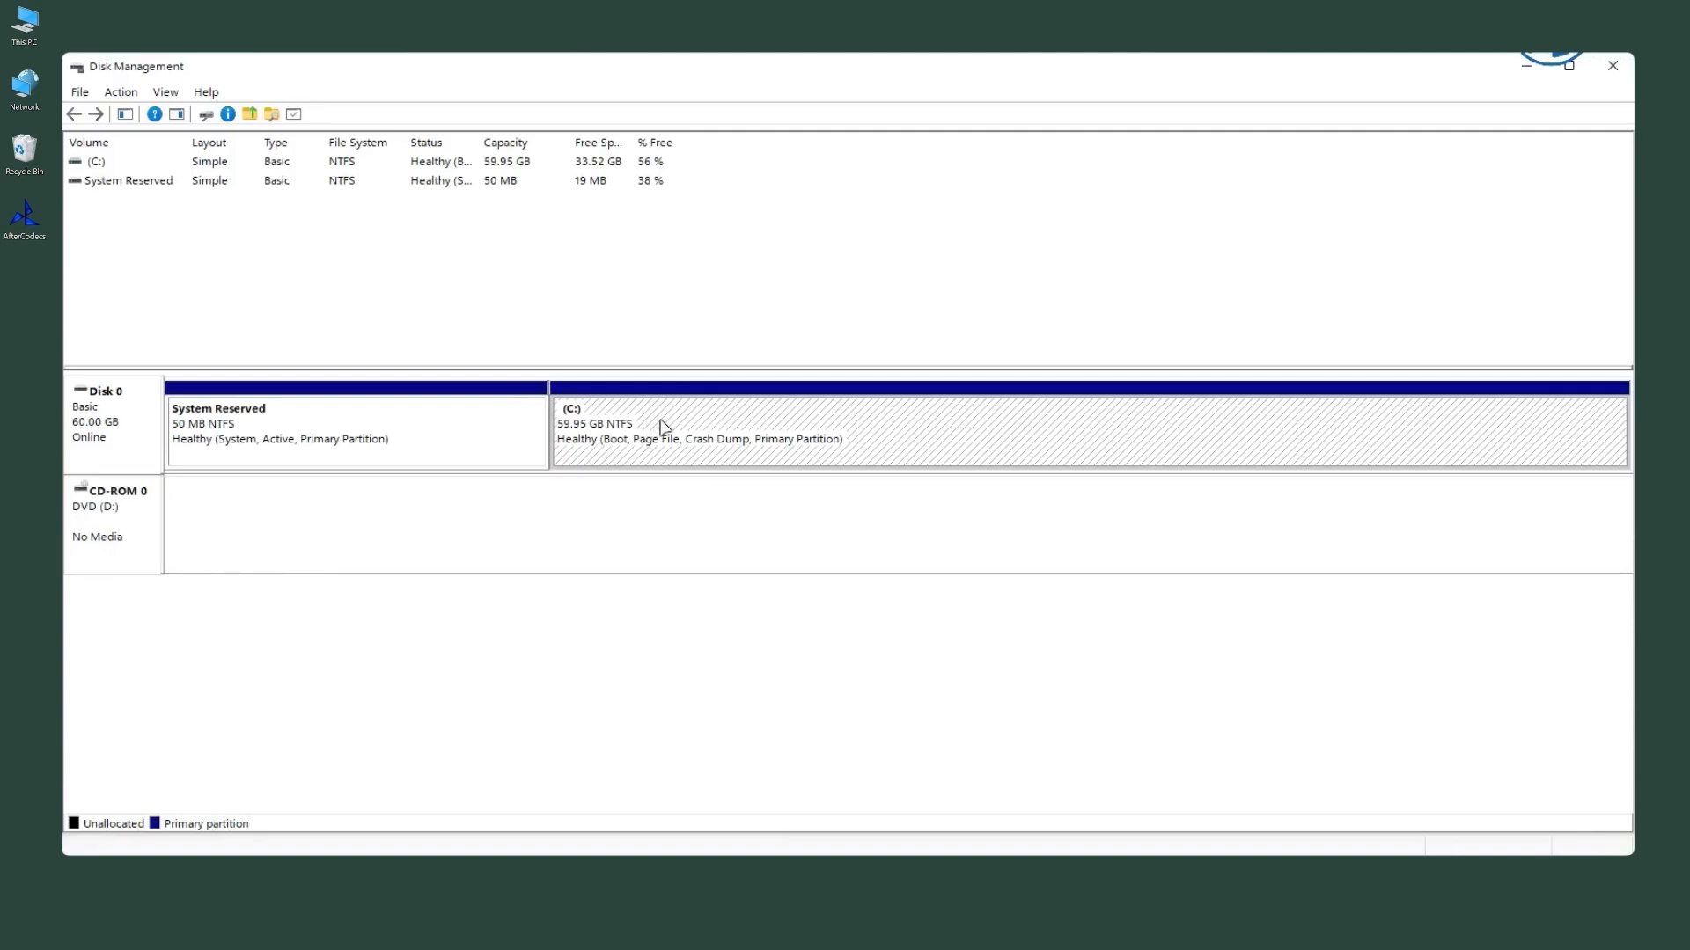
{"action": "right_click", "coordinate": [663, 426]}
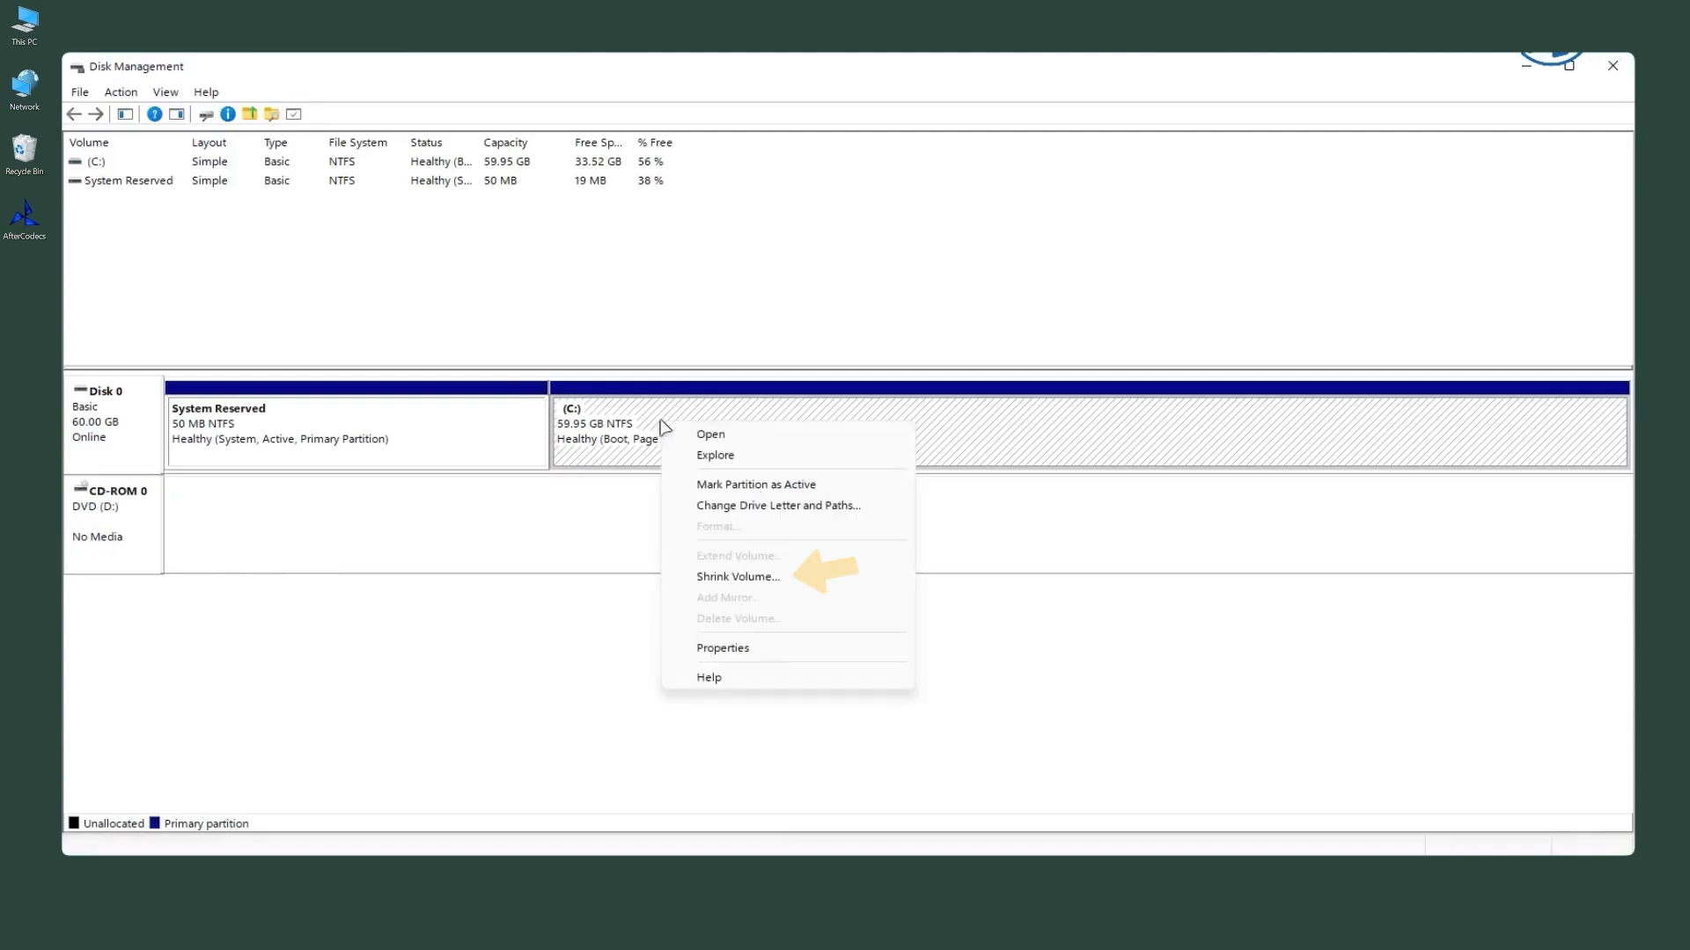
{"action": "left_click", "coordinate": [738, 577]}
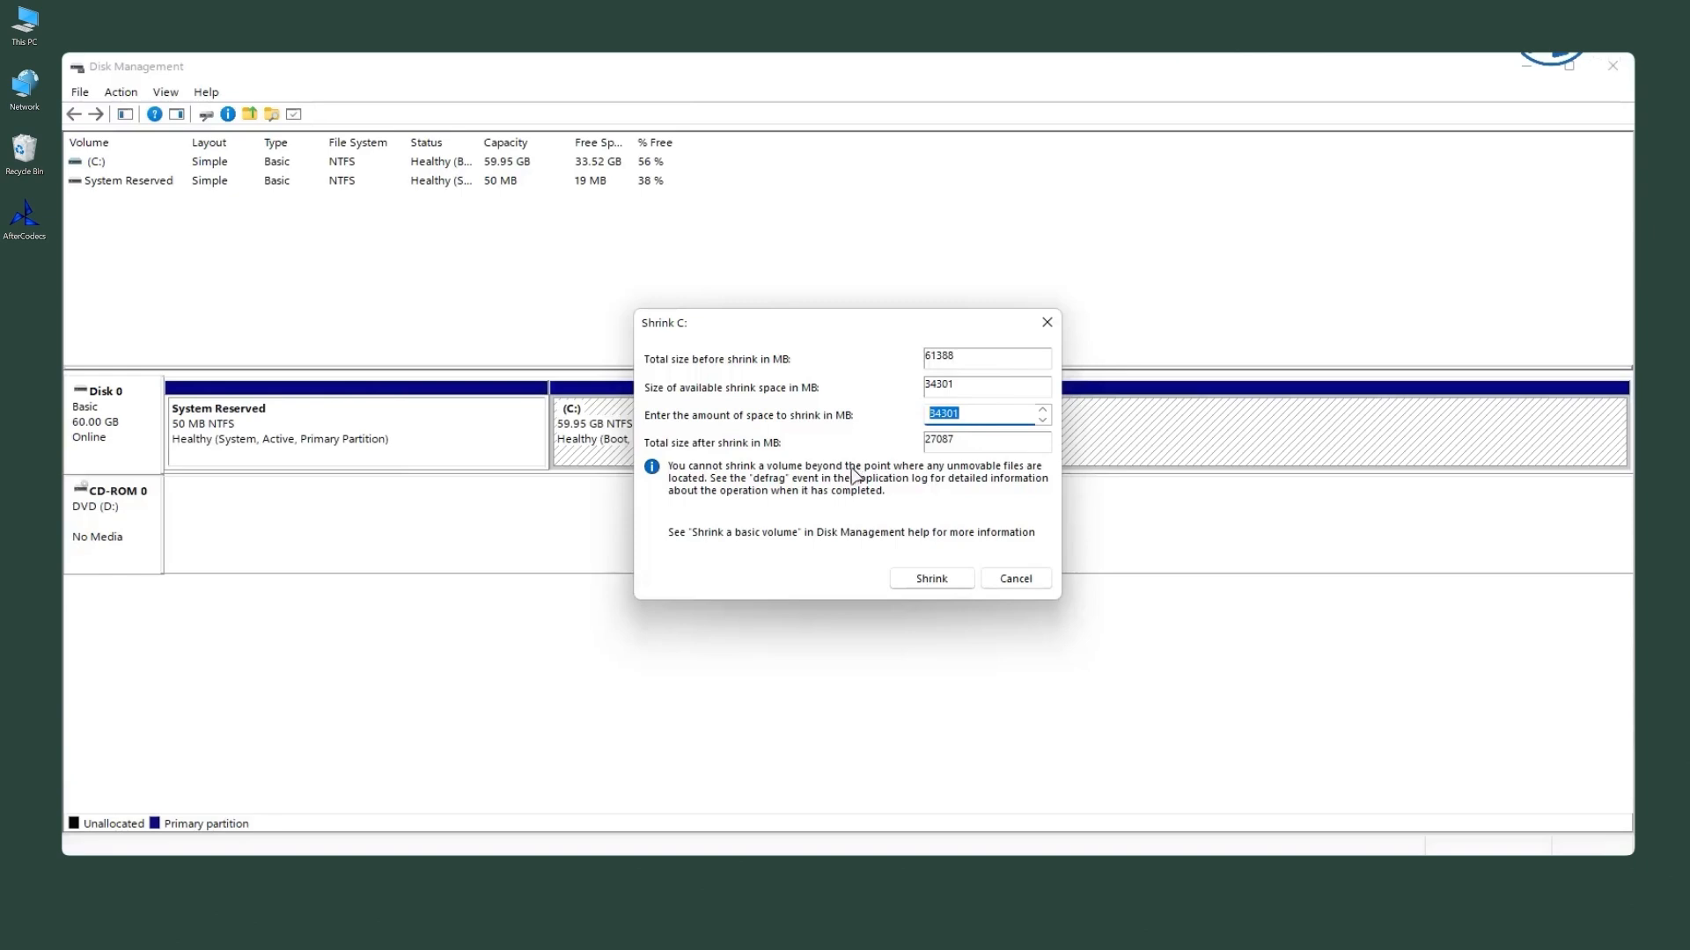
{"action": "type", "text": "15000"}
{"action": "left_click", "coordinate": [931, 579]}
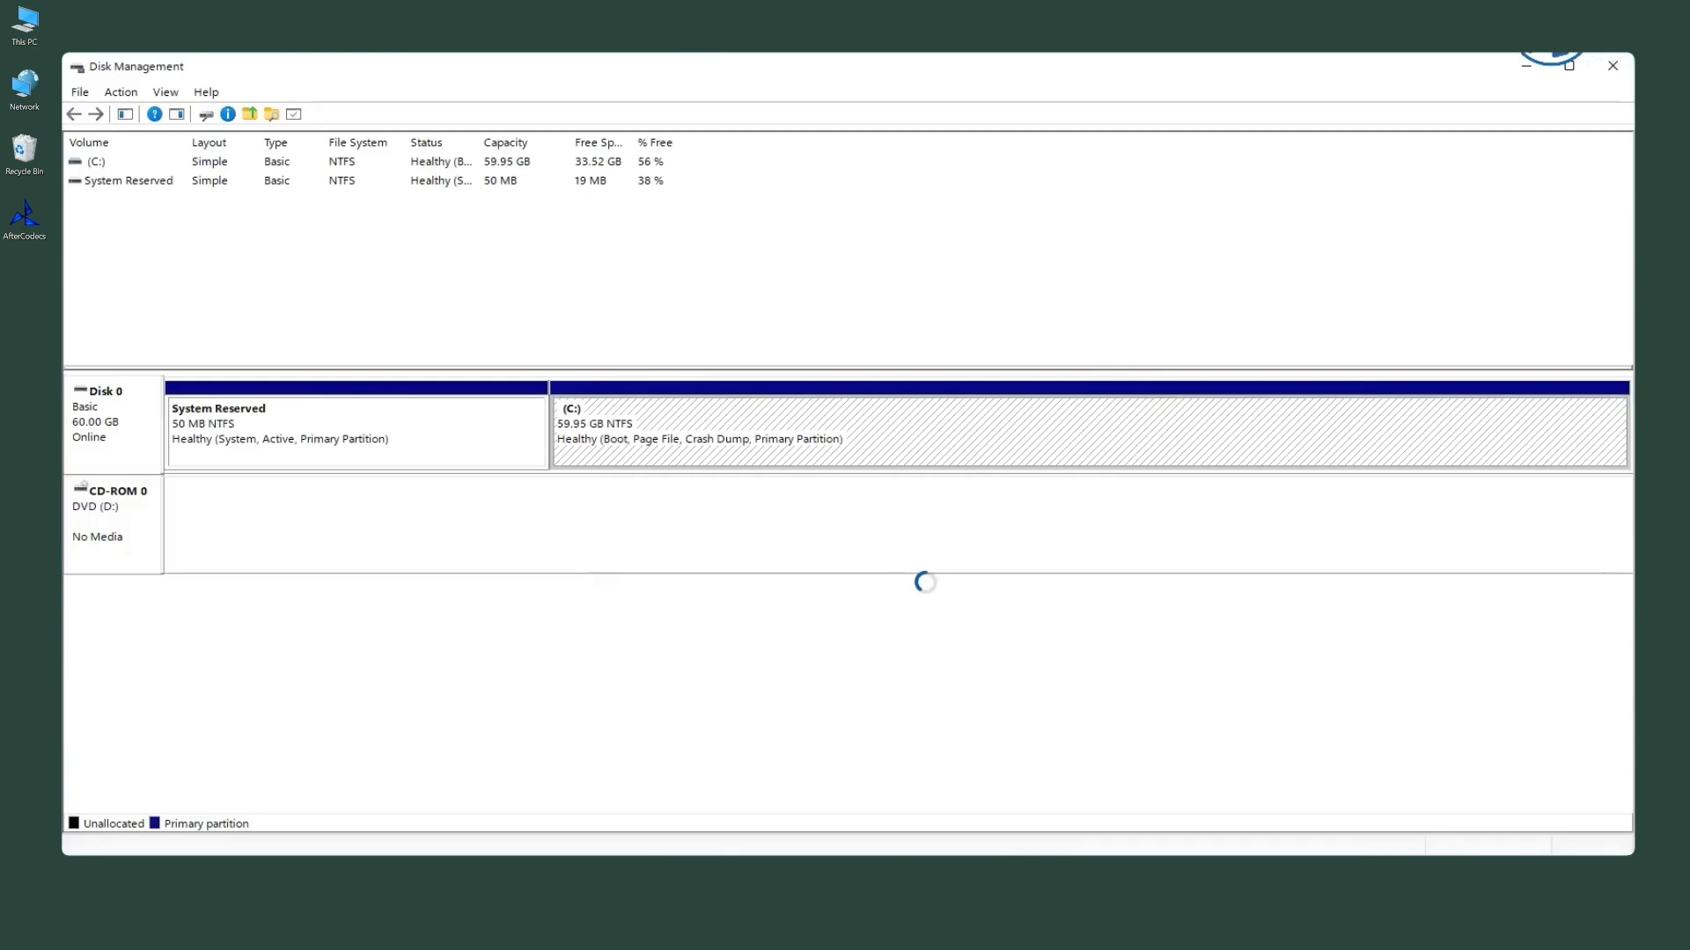
Step: Create a new simple volume in the unallocated space with the full default size and drive letter Z
{"action": "left_click", "coordinate": [1144, 445]}
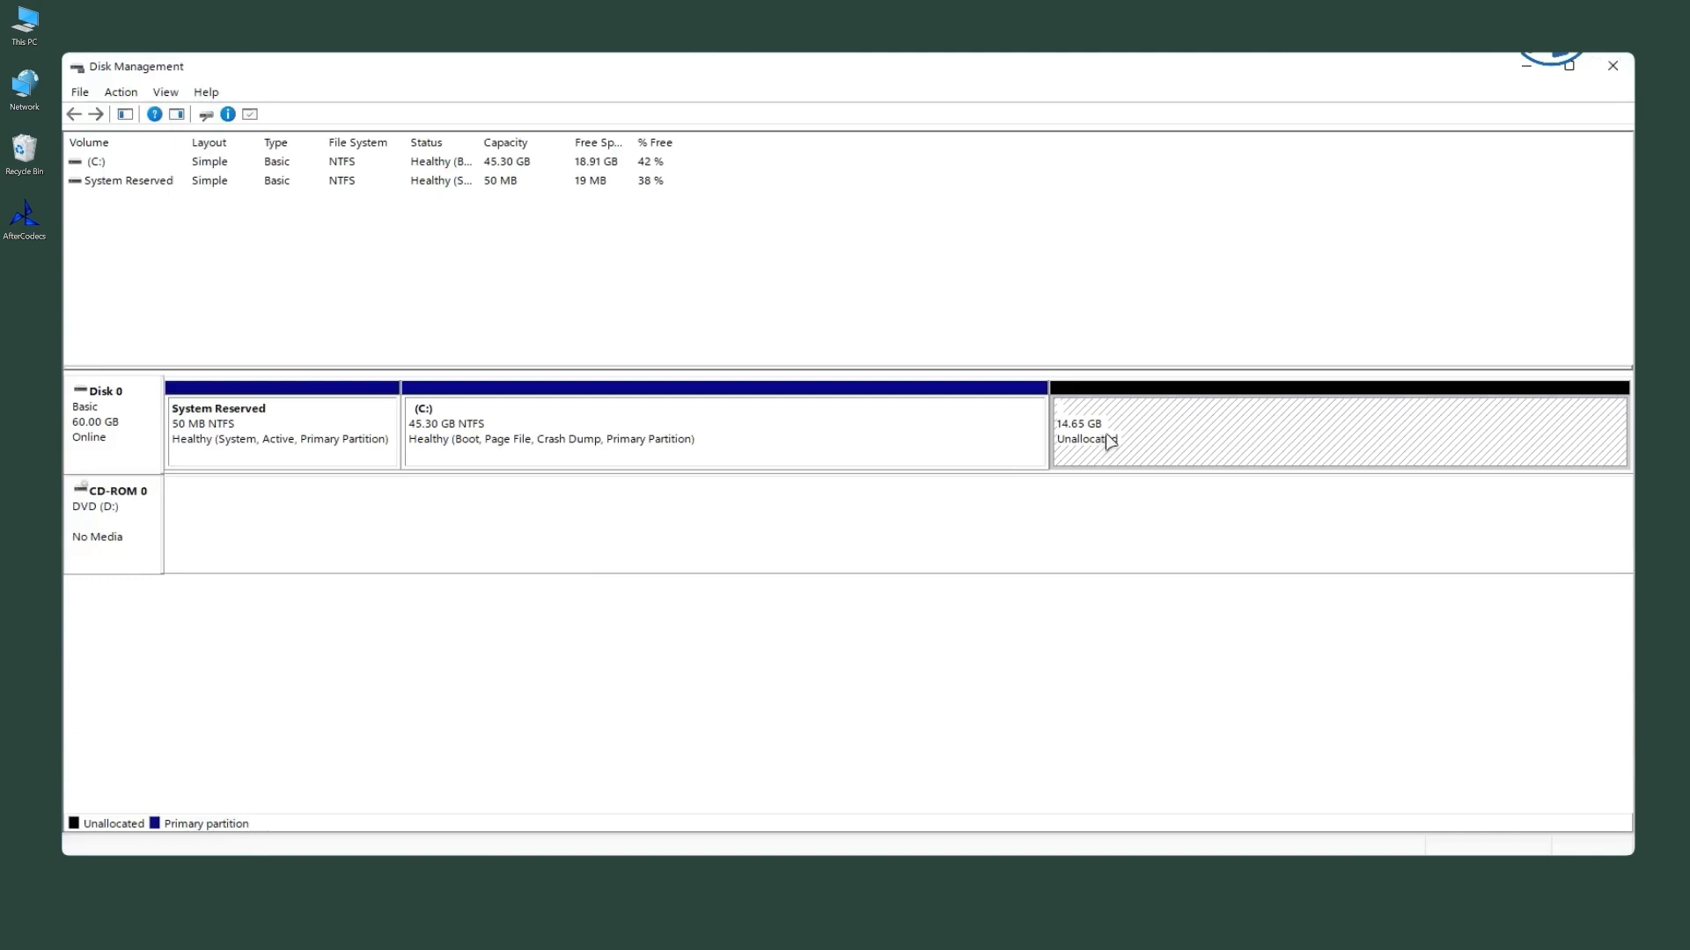
{"action": "right_click", "coordinate": [1109, 442]}
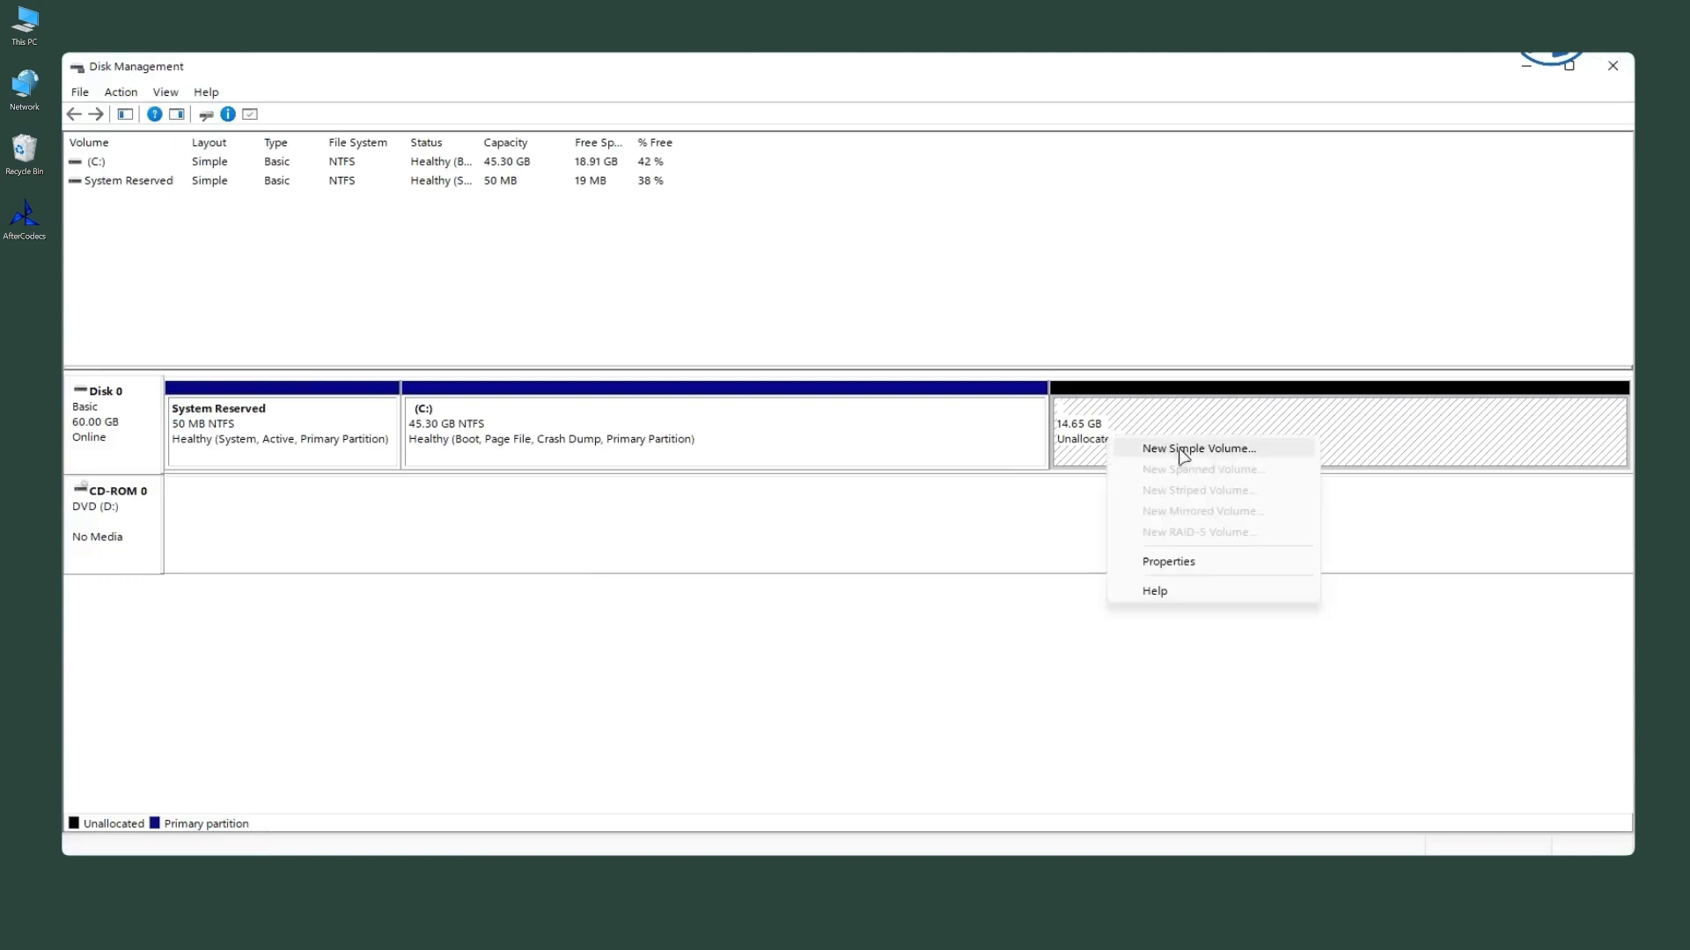
{"action": "left_click", "coordinate": [1180, 452]}
{"action": "left_click_drag", "start_coordinate": [362, 168], "coordinate": [864, 275]}
{"action": "left_click", "coordinate": [944, 616]}
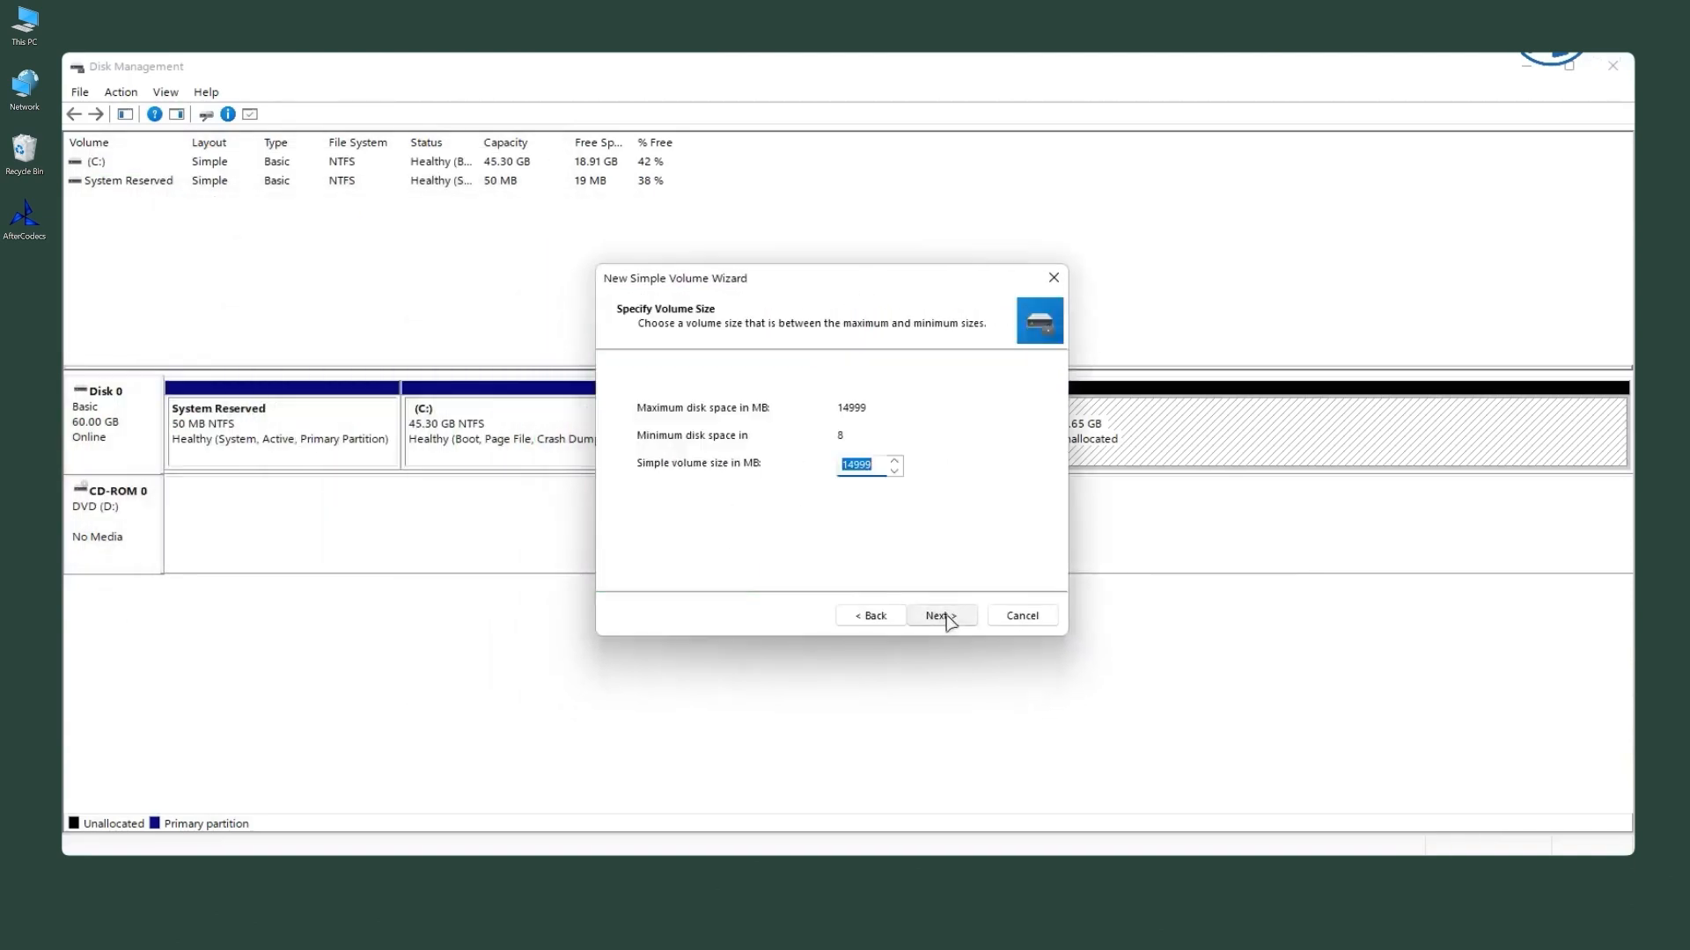
{"action": "left_click", "coordinate": [944, 616]}
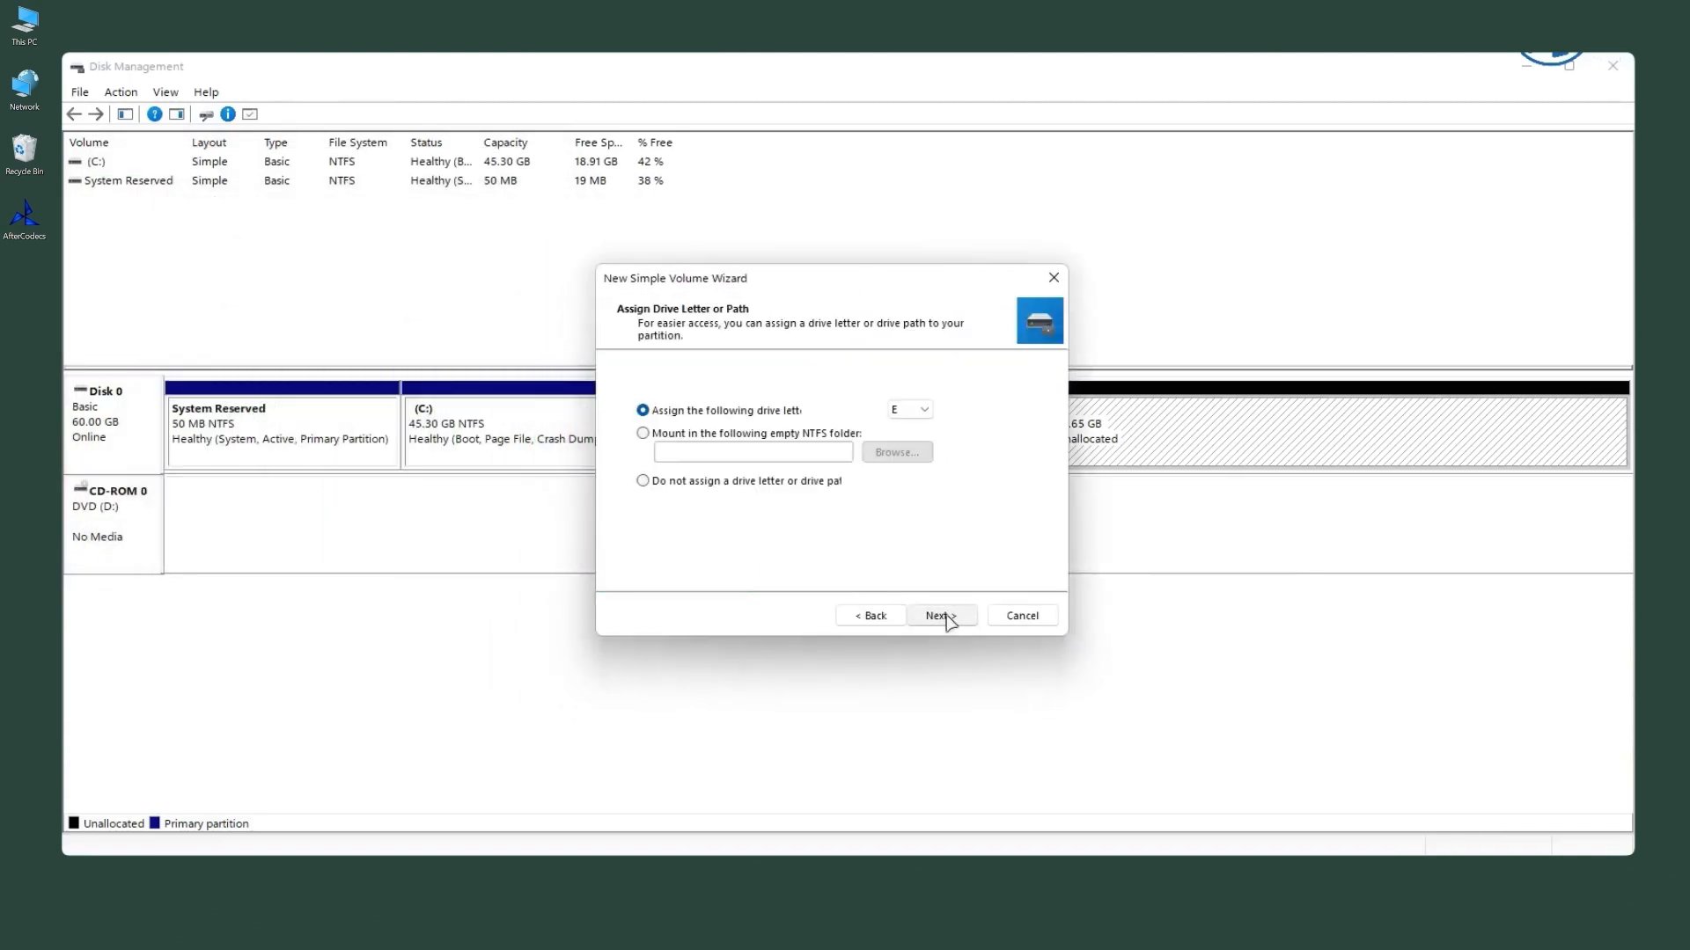
{"action": "left_click", "coordinate": [922, 410]}
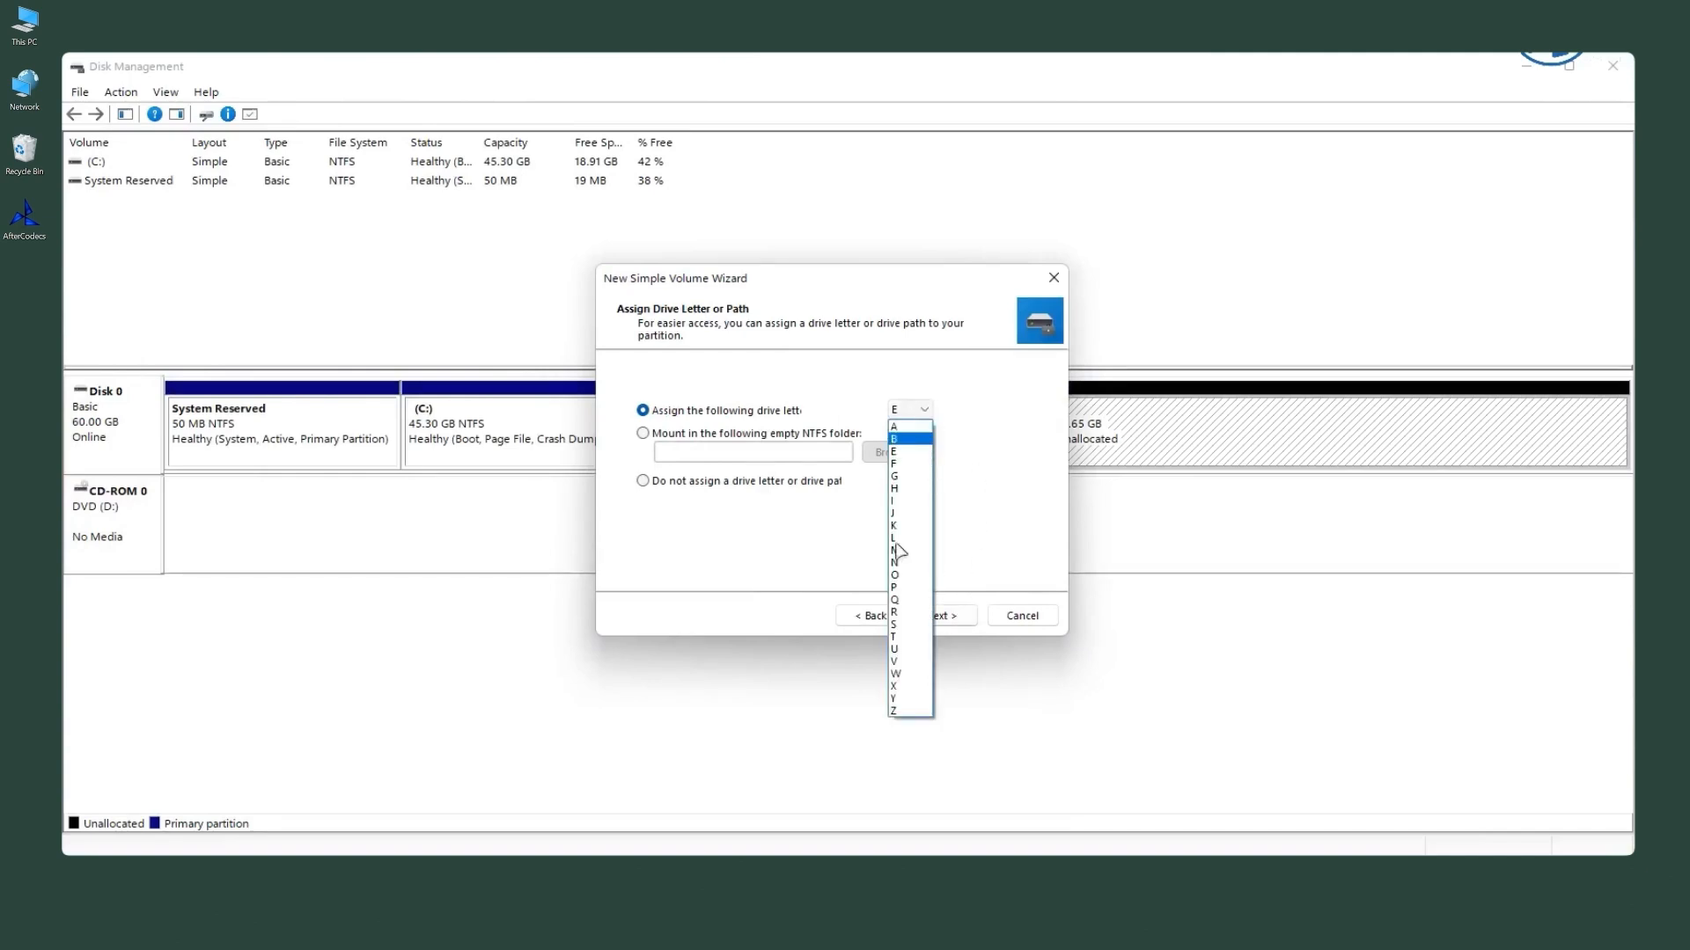
{"action": "left_click", "coordinate": [906, 717]}
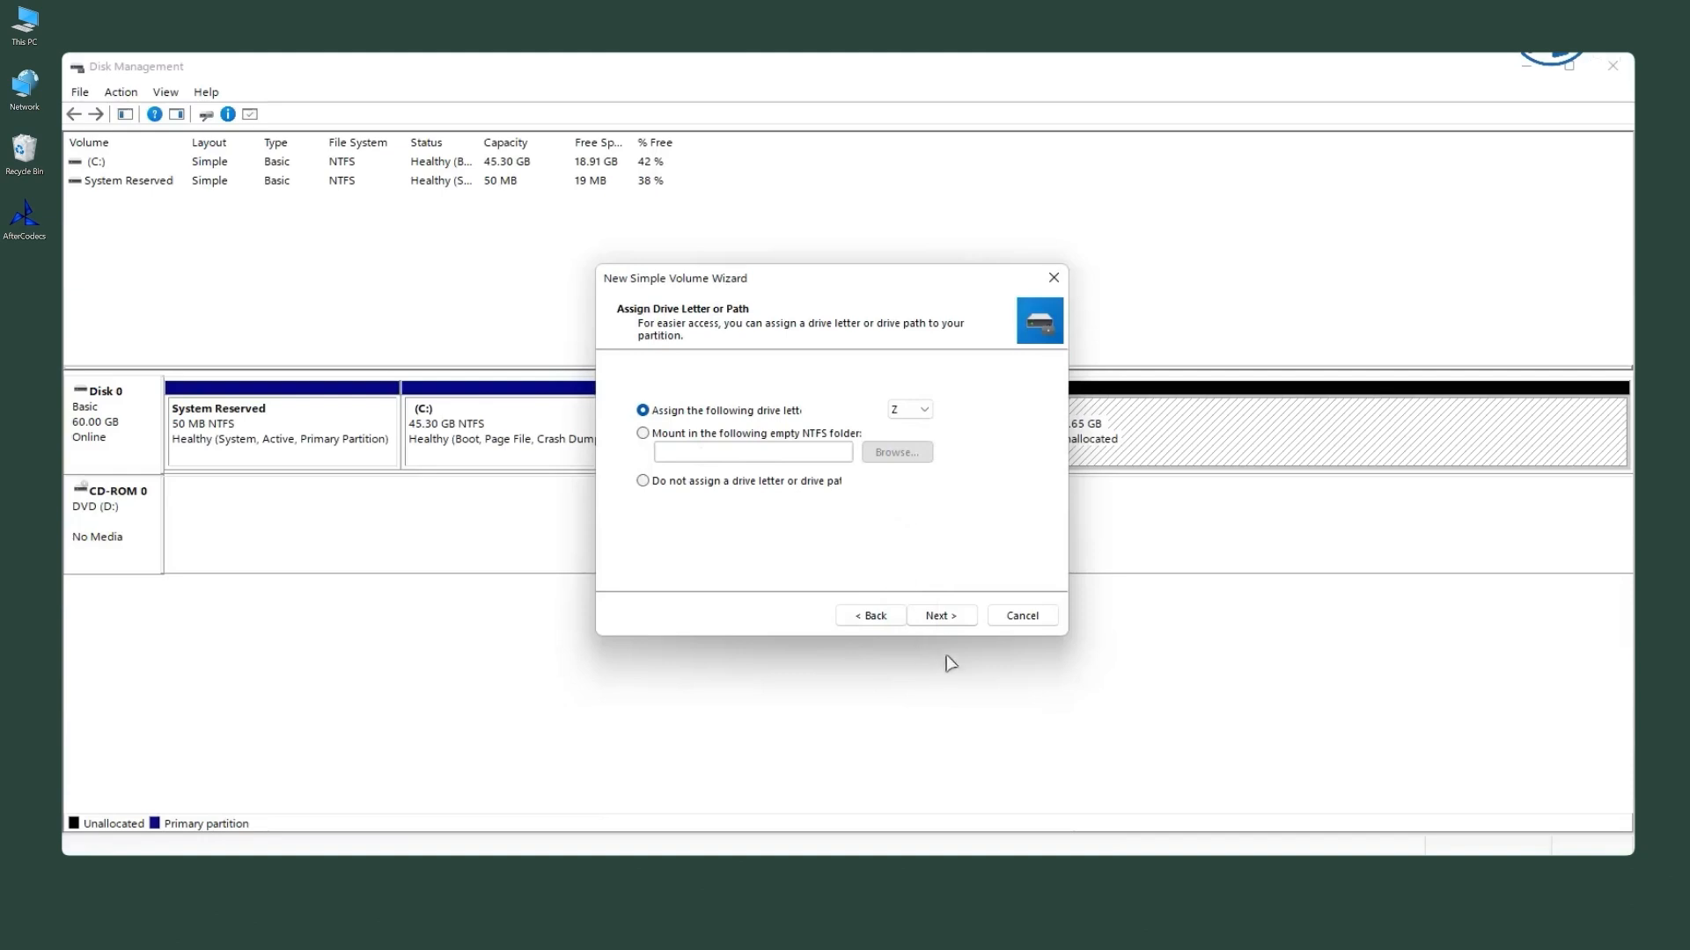
{"action": "left_click", "coordinate": [940, 616]}
Step: Format the new volume as NTFS with quick format, label it Clean Insta, and finish the wizard
{"action": "type", "text": "Cle"}
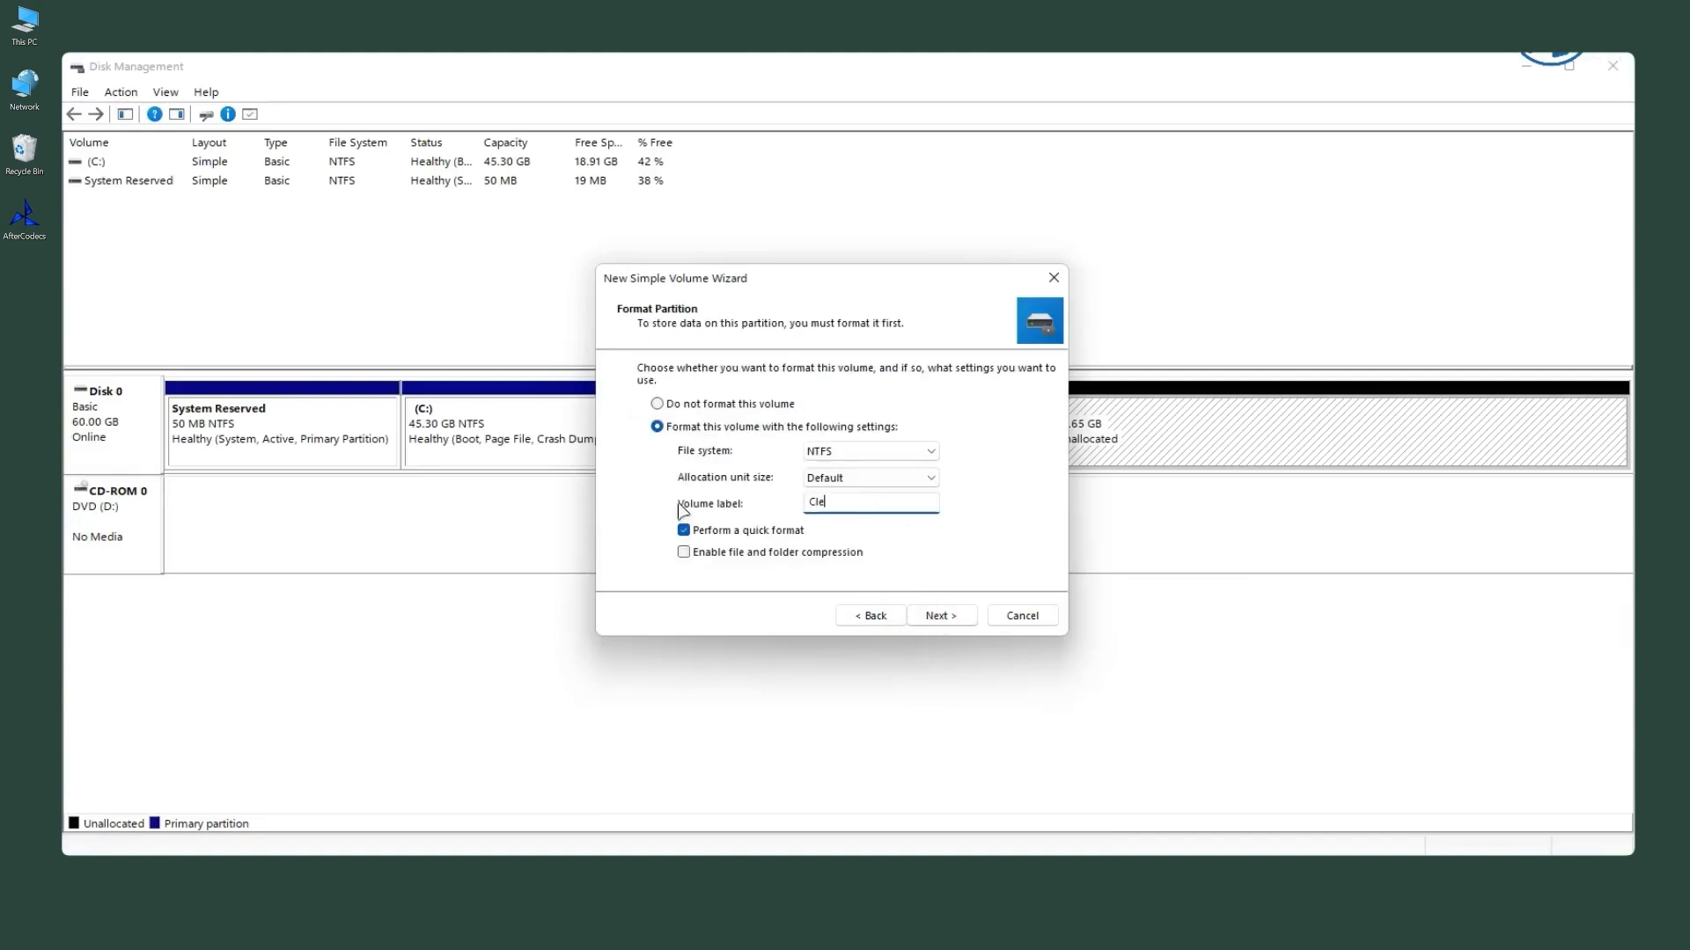
{"action": "type", "text": "an Install"}
{"action": "left_click", "coordinate": [942, 616]}
{"action": "left_click", "coordinate": [942, 617]}
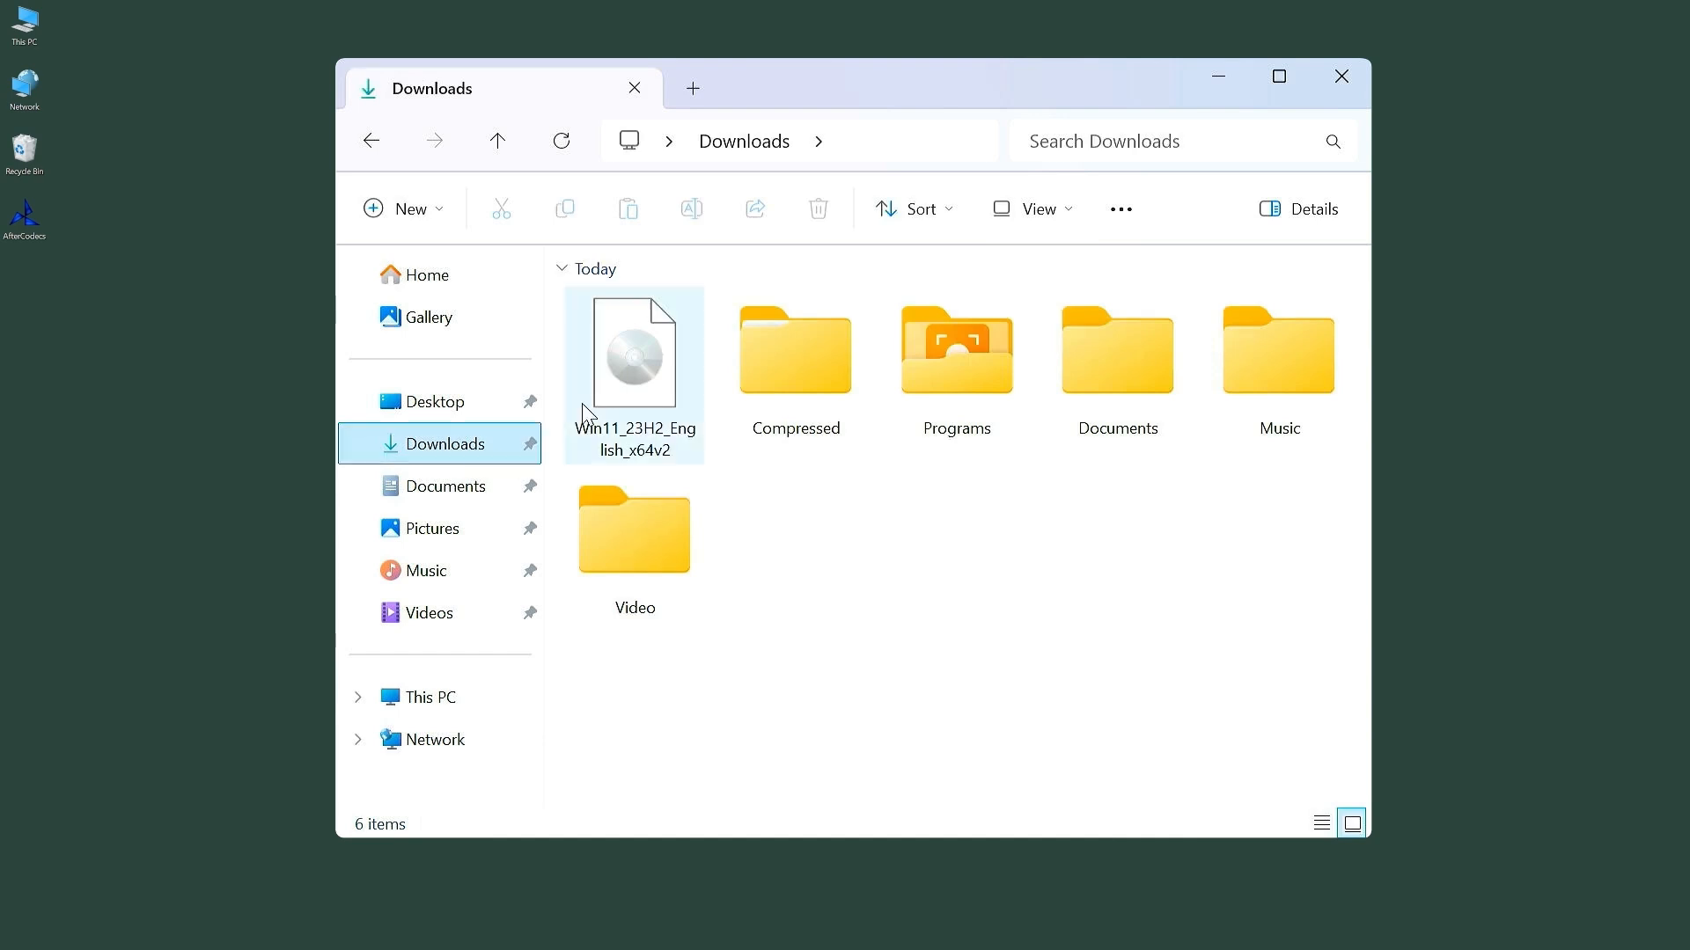
Step: Mount the Win11_23H2_English_x64v2 ISO file from the Downloads folder
{"action": "left_click", "coordinate": [631, 377]}
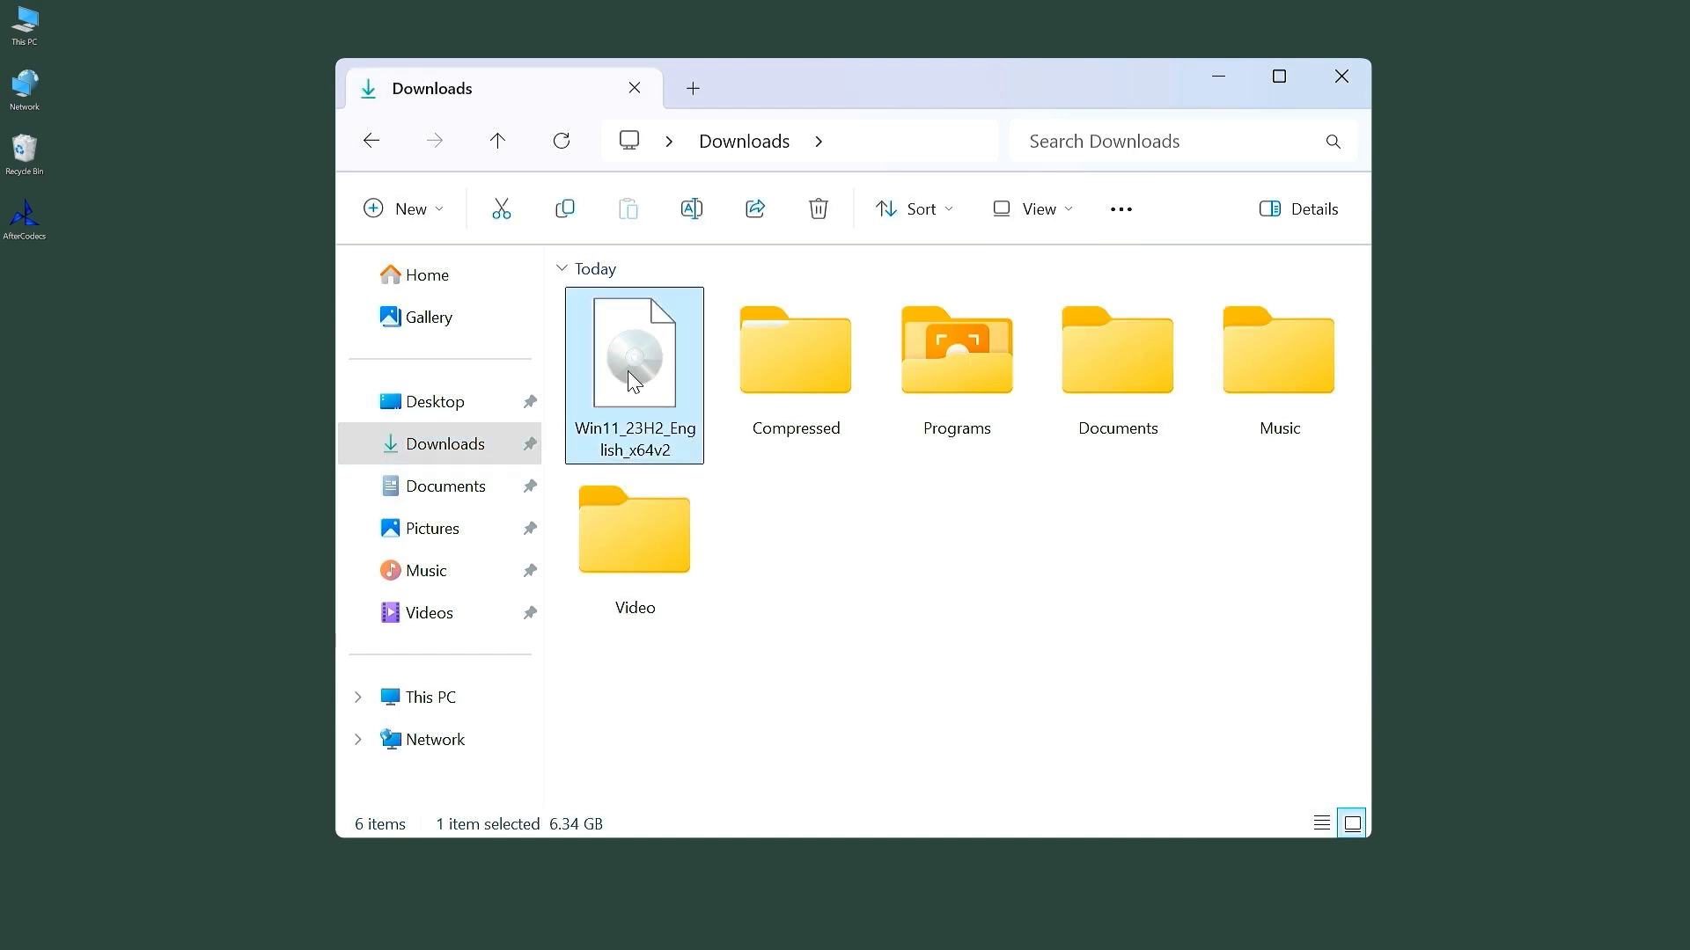
{"action": "right_click", "coordinate": [630, 379]}
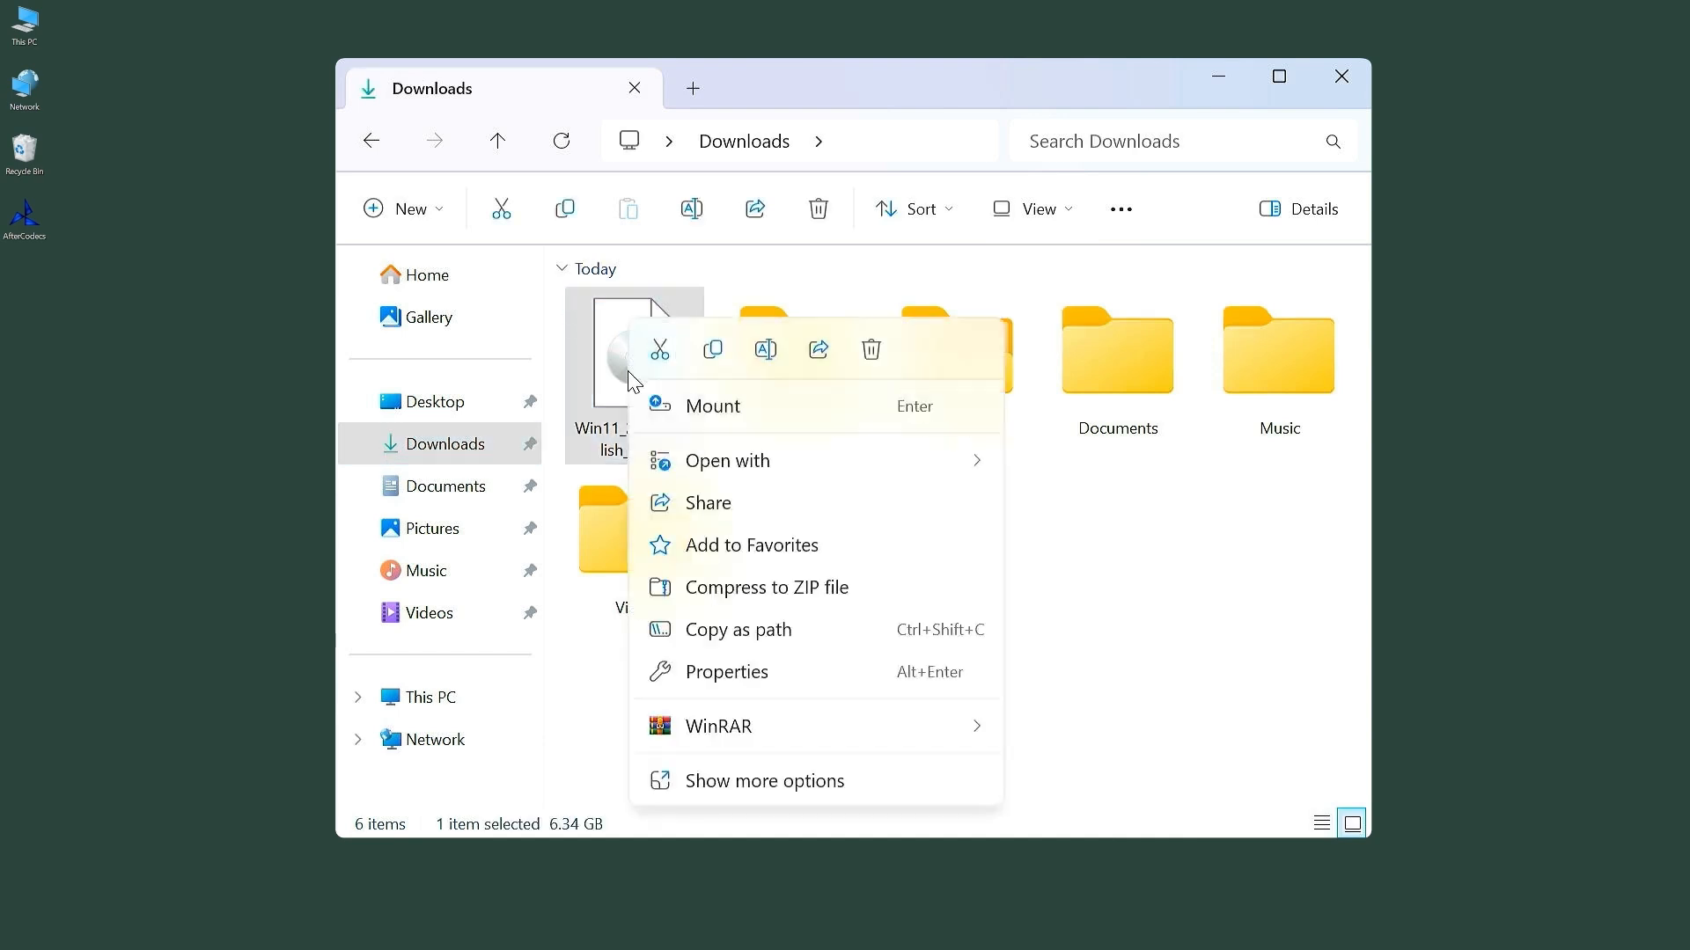
{"action": "left_click", "coordinate": [754, 406]}
Step: Select all files on the mounted DVD drive and copy them
{"action": "left_click_drag", "start_coordinate": [663, 599], "coordinate": [688, 304]}
{"action": "right_click", "coordinate": [689, 308]}
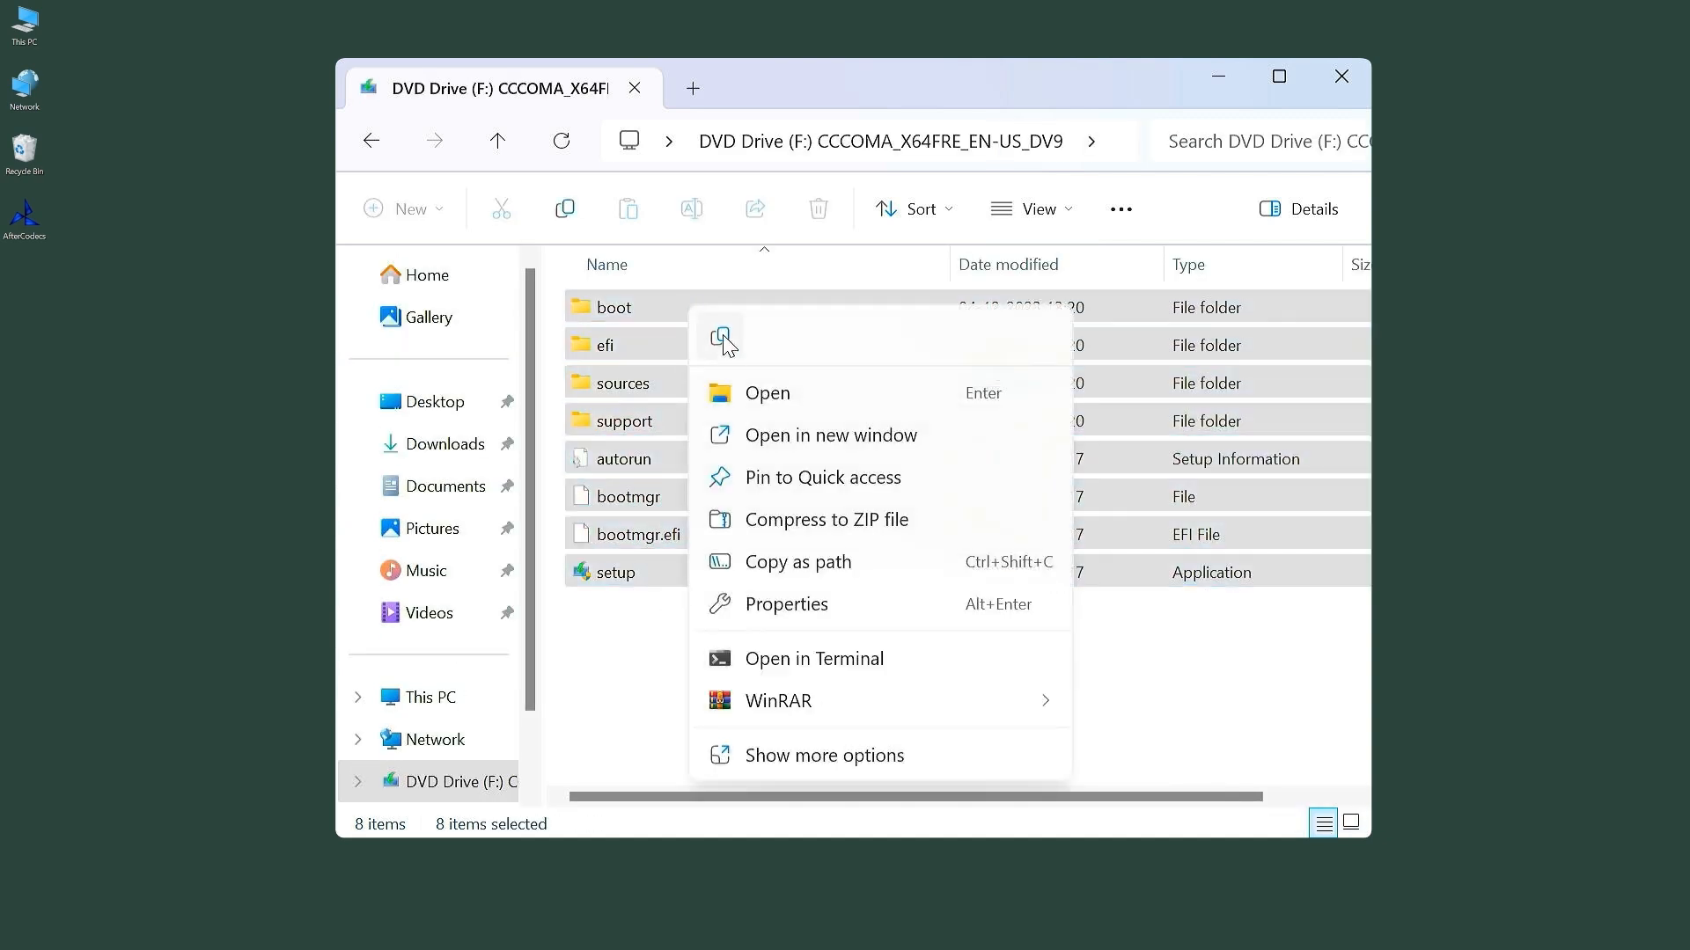
{"action": "left_click", "coordinate": [720, 337]}
Step: Paste the copied installation files into the empty Windows 11 Installer (E:) drive
{"action": "right_click", "coordinate": [678, 415]}
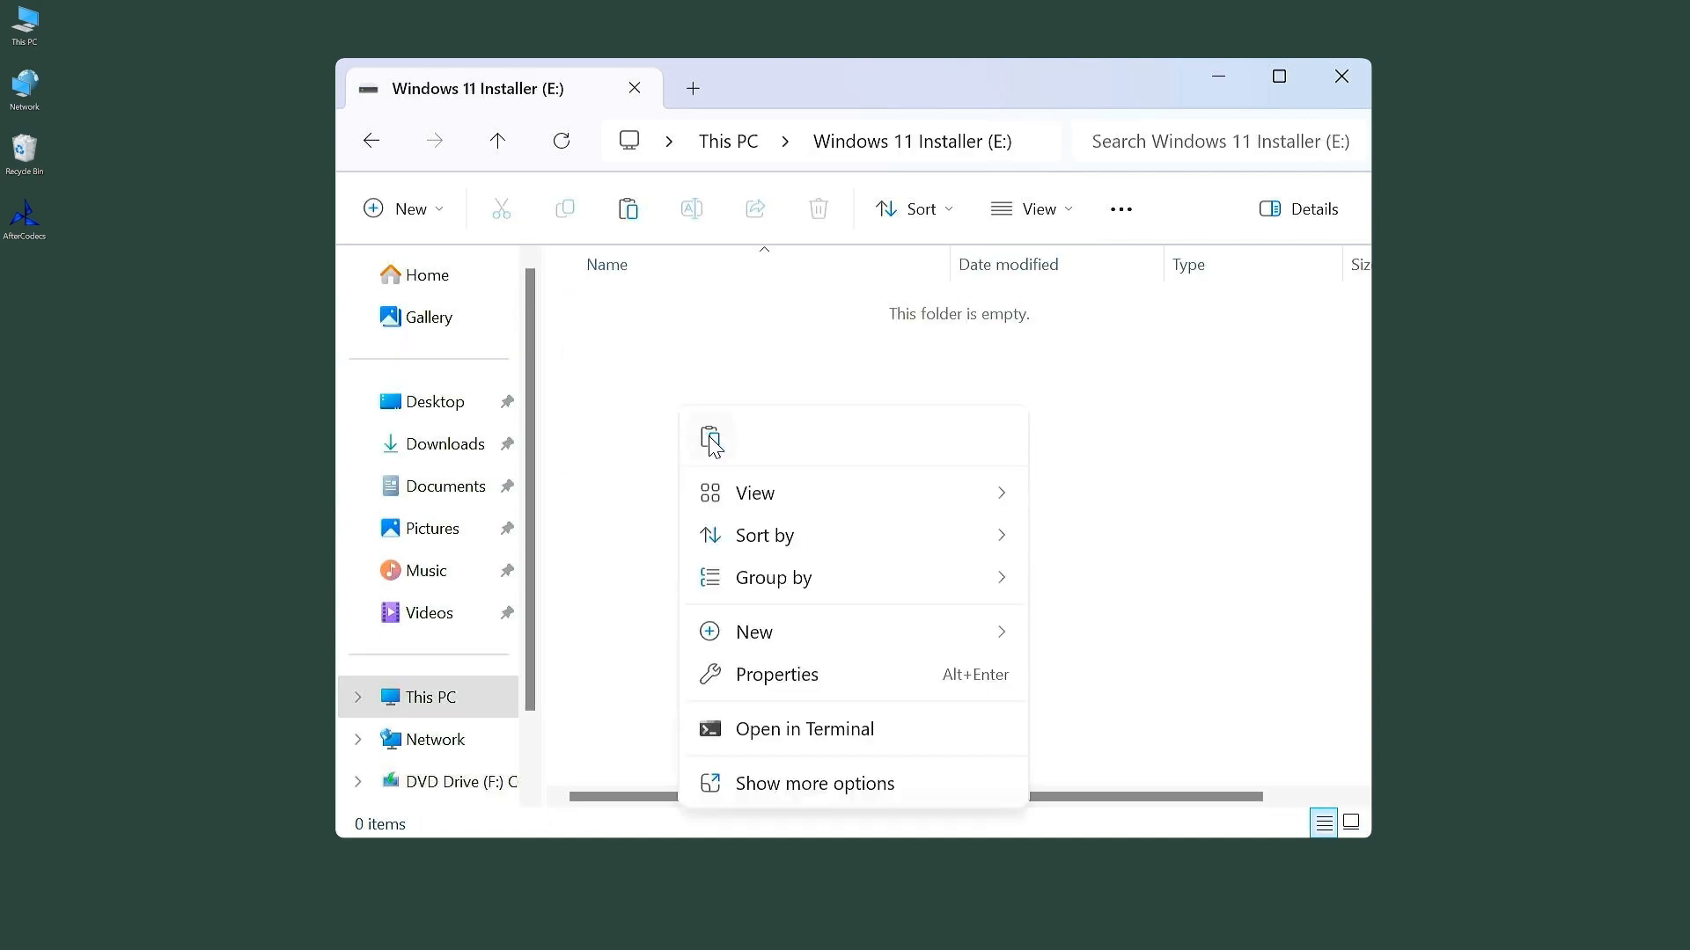
{"action": "left_click", "coordinate": [713, 445]}
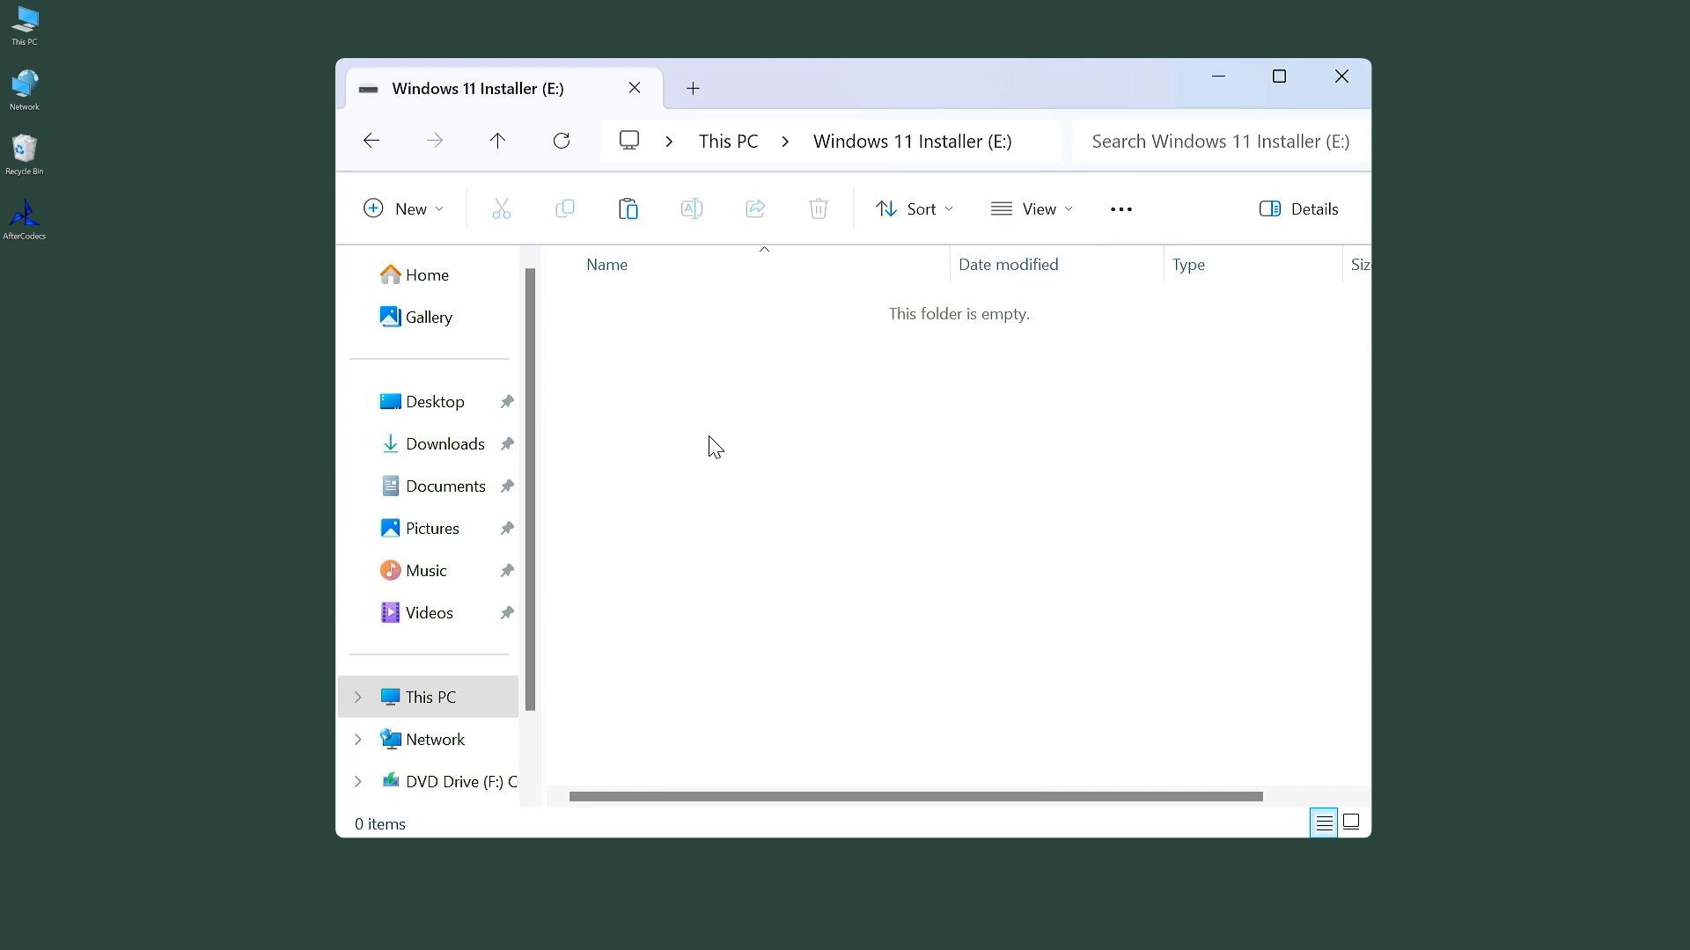
{"action": "left_click", "coordinate": [789, 642]}
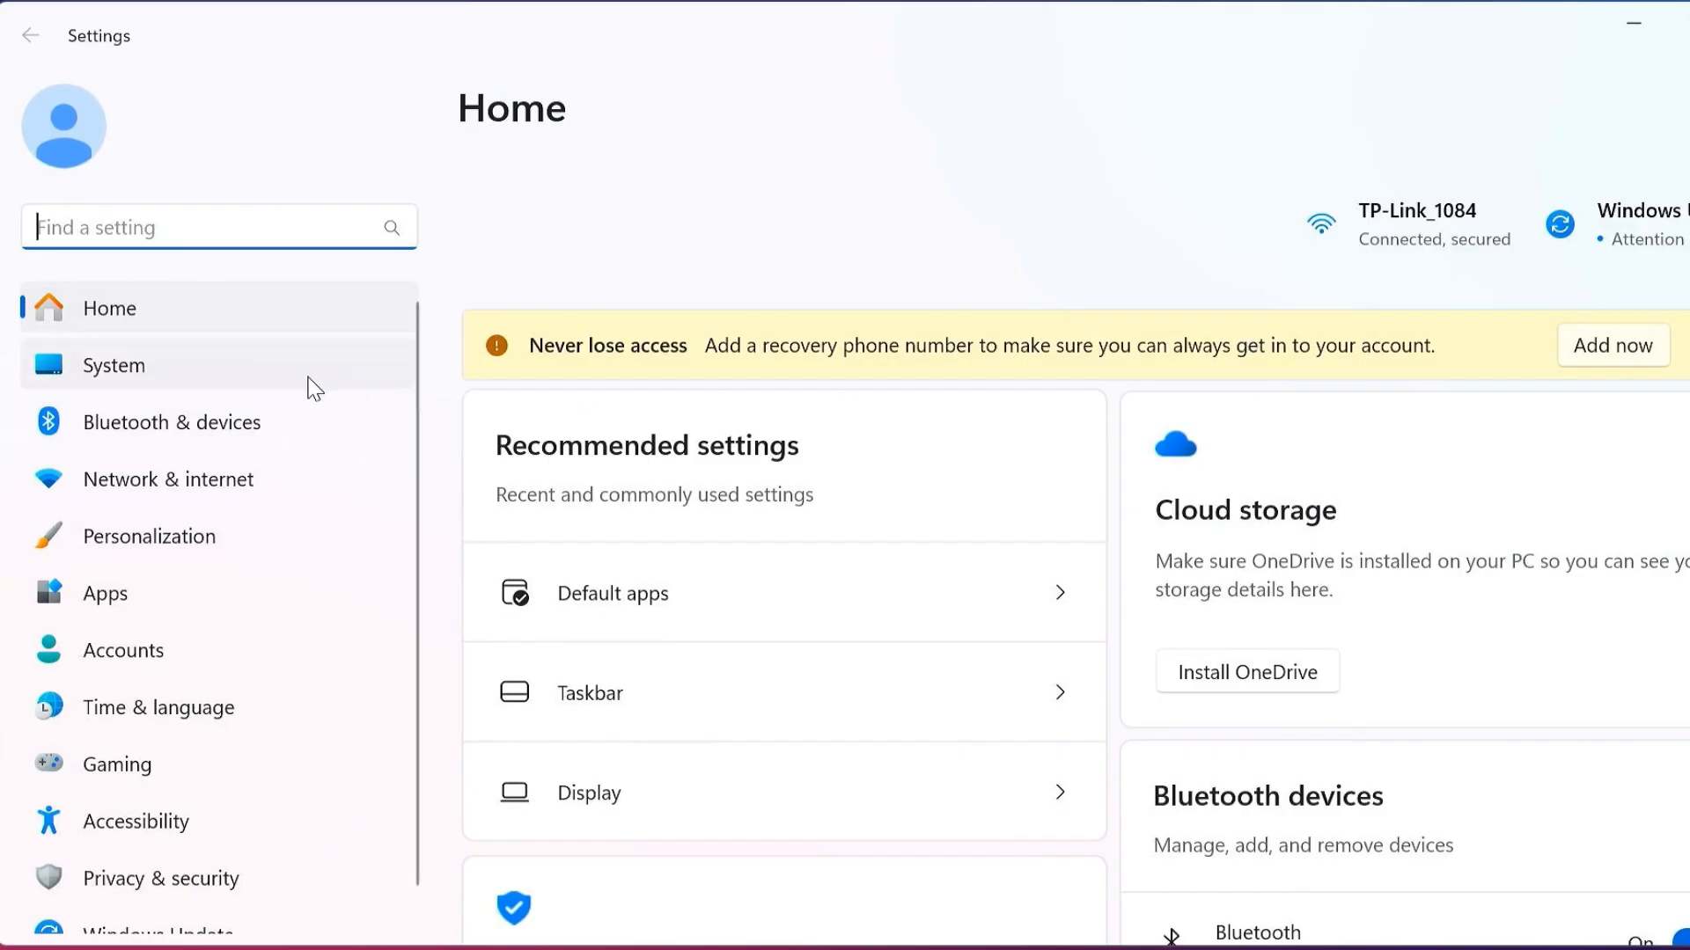
Step: Restart the PC into Advanced startup from the System Recovery settings
{"action": "left_click", "coordinate": [310, 386]}
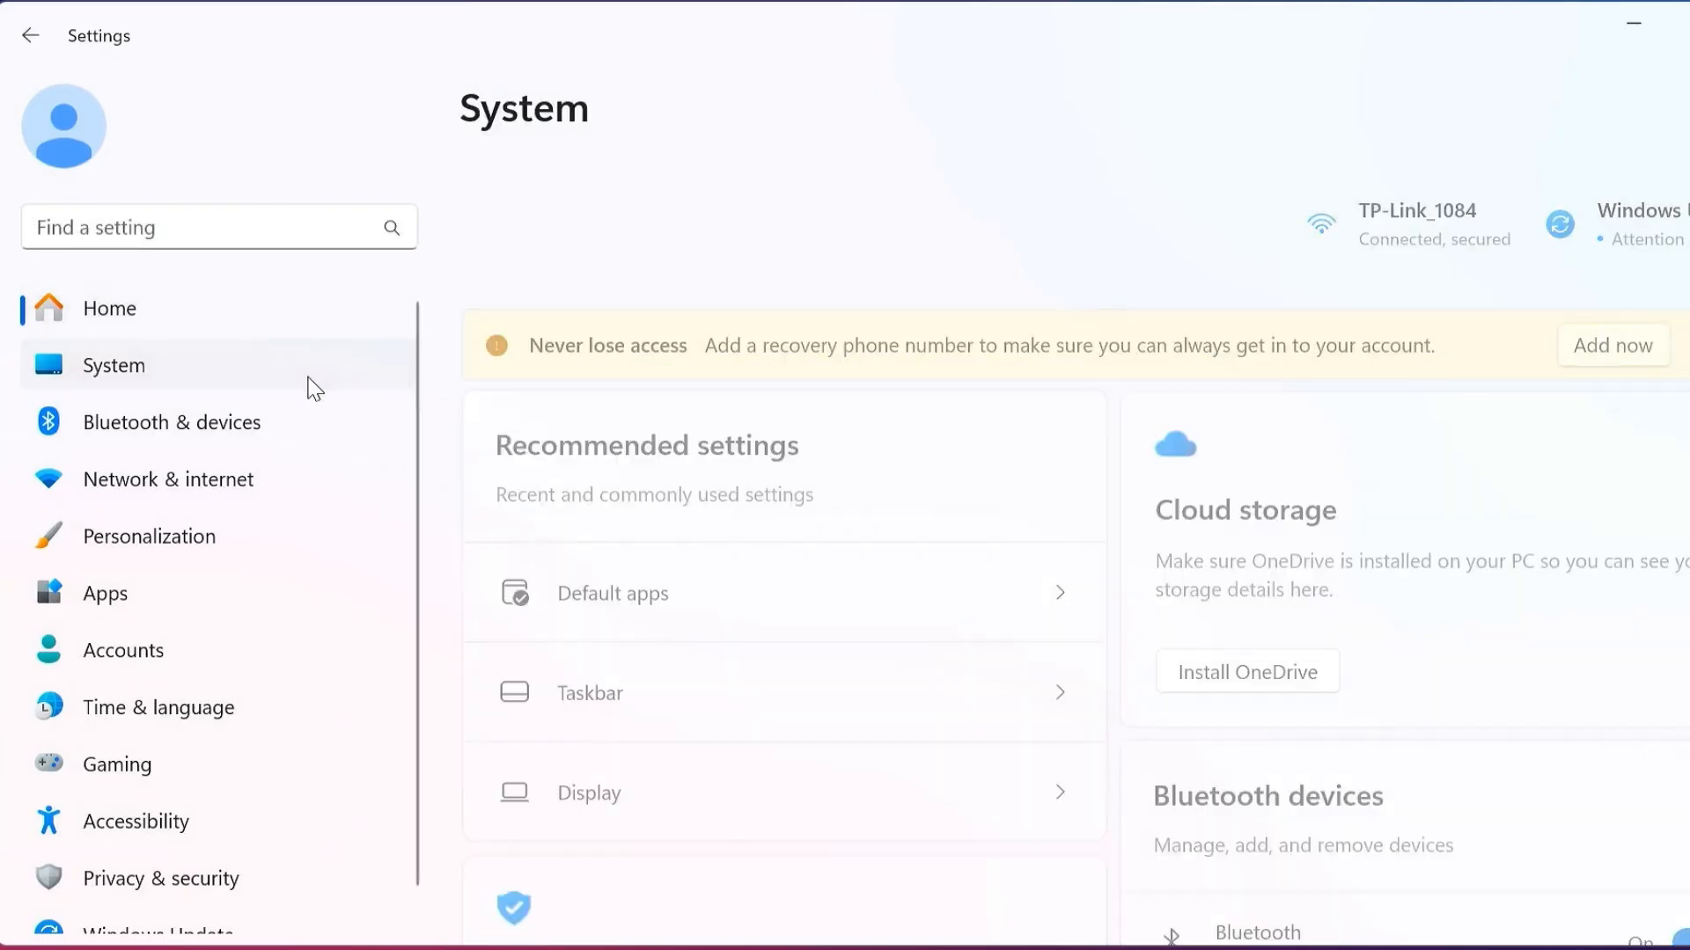
{"action": "scroll", "coordinate": [882, 698], "scroll_direction": "down", "scroll_amount": 10}
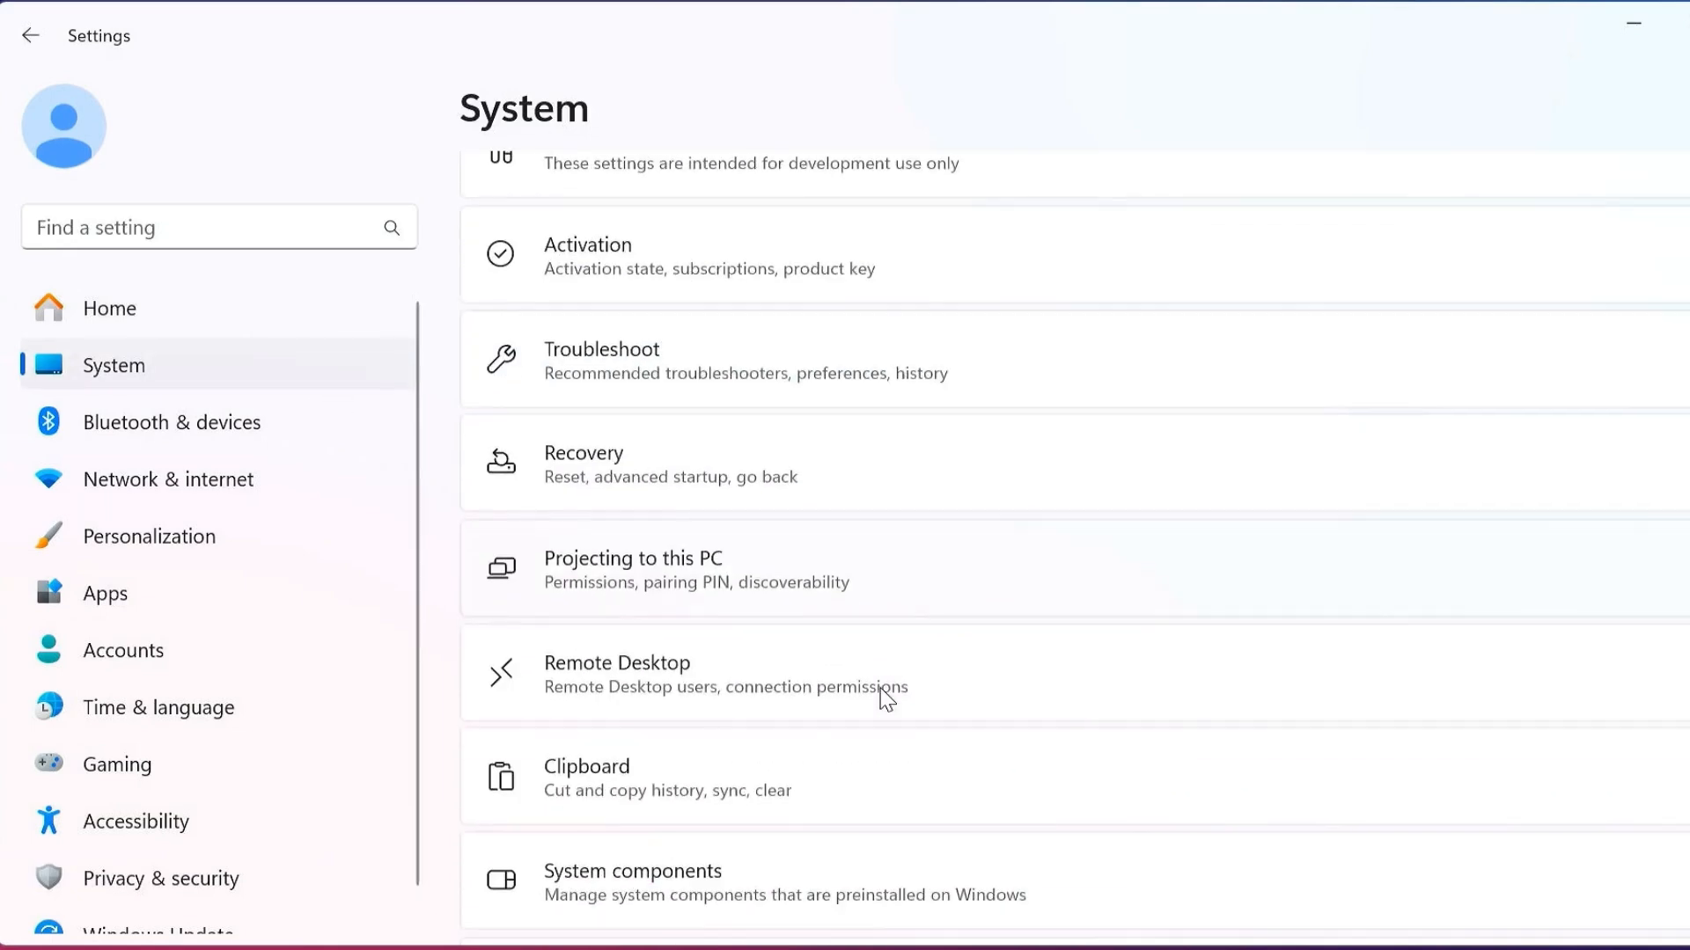
{"action": "left_click", "coordinate": [633, 480]}
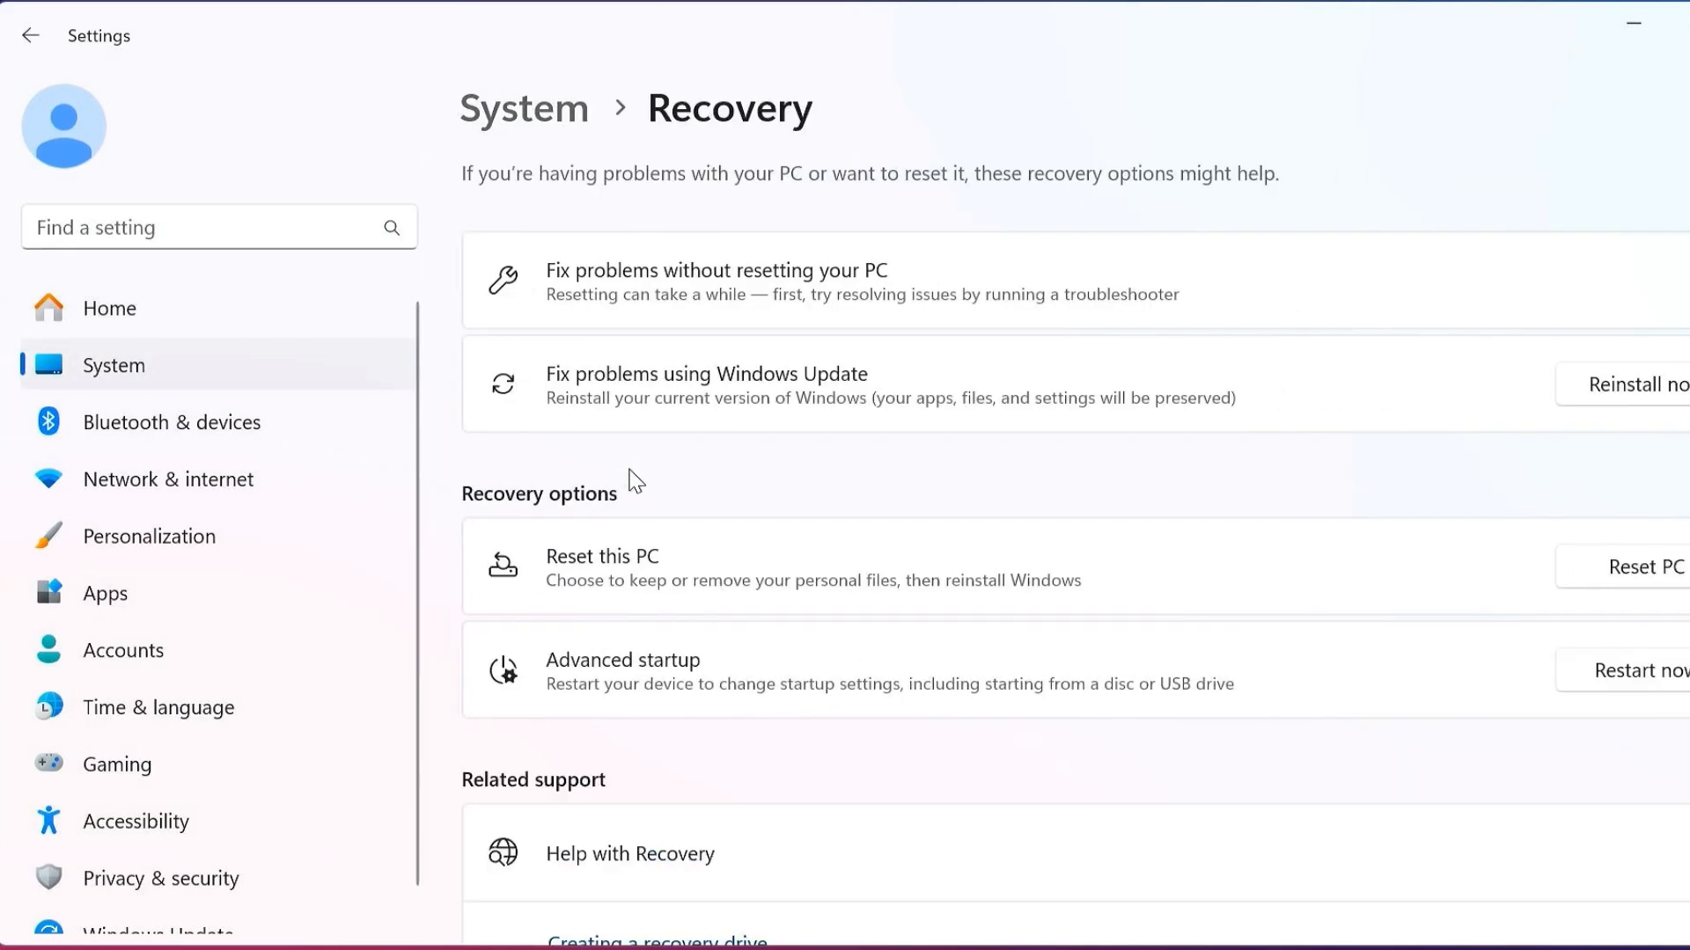
{"action": "left_click", "coordinate": [1628, 676]}
{"action": "left_click", "coordinate": [759, 581]}
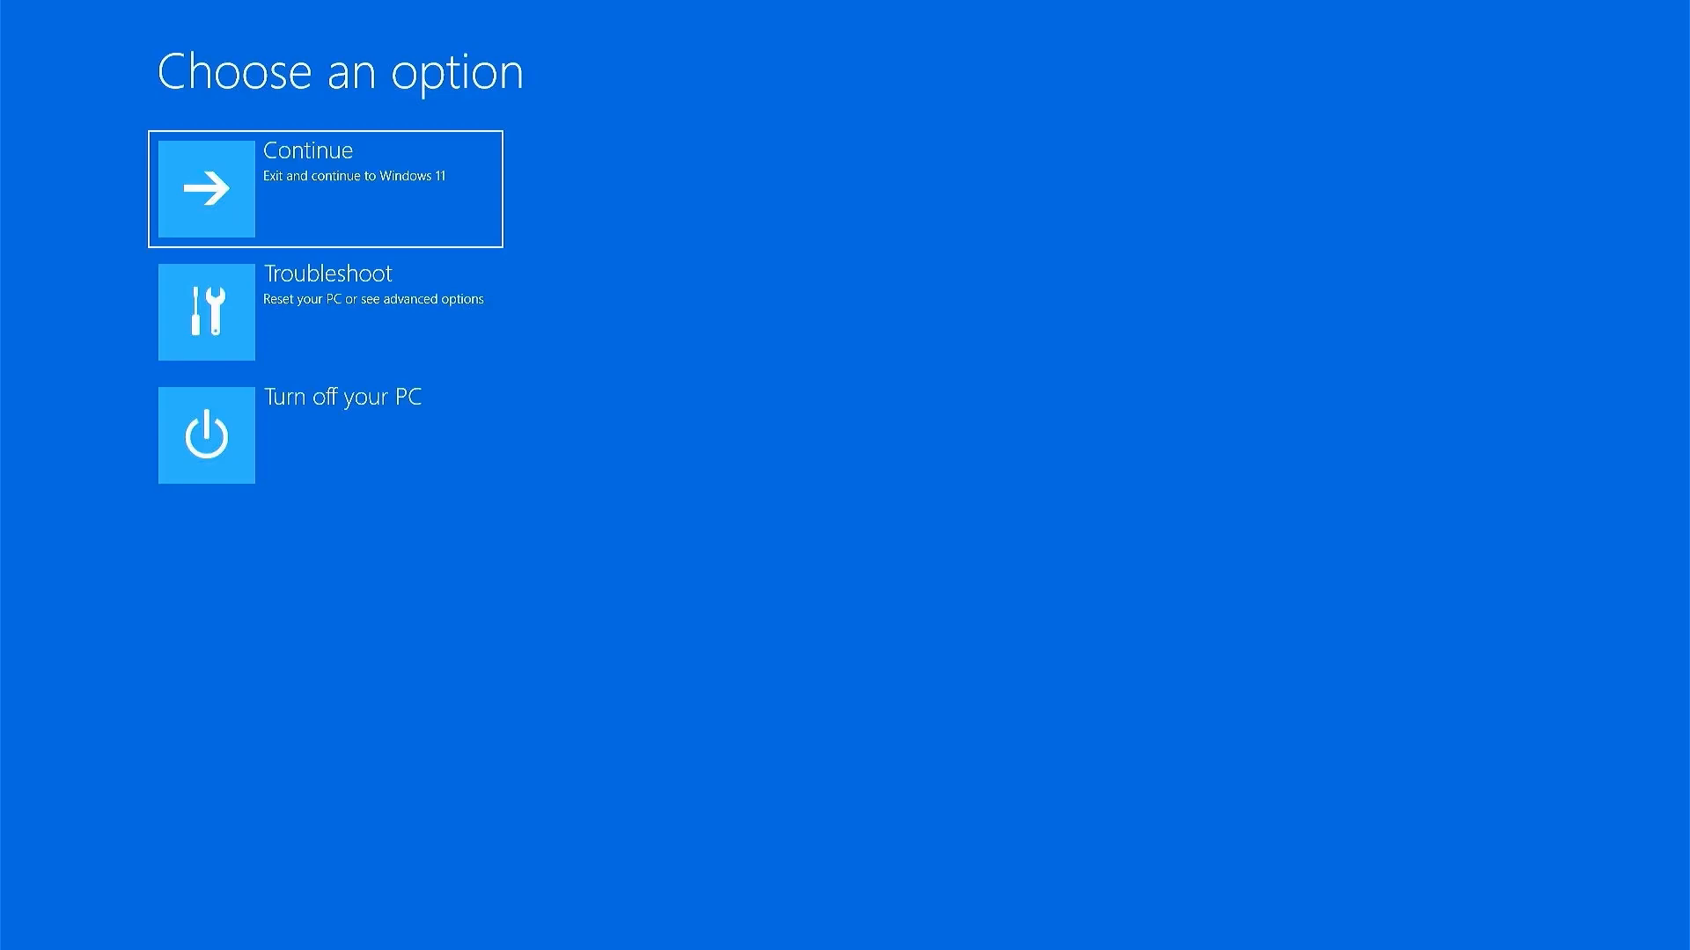
Step: Open the Command Prompt from the Troubleshoot advanced options
{"action": "left_click", "coordinate": [438, 331]}
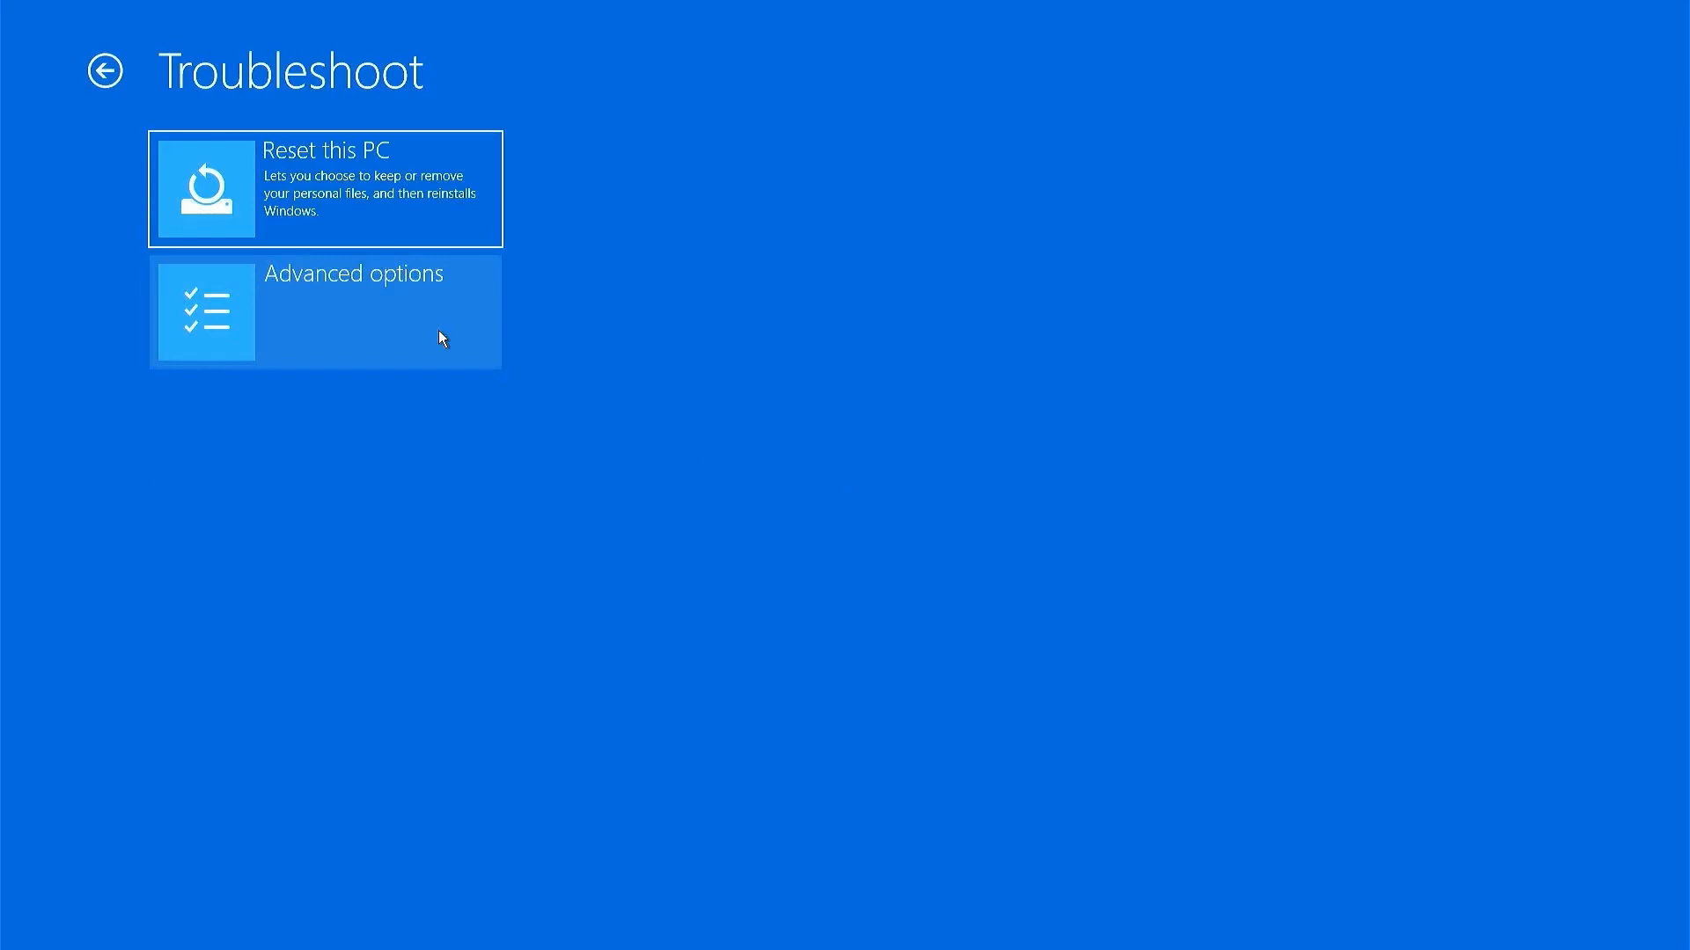
{"action": "left_click", "coordinate": [439, 333]}
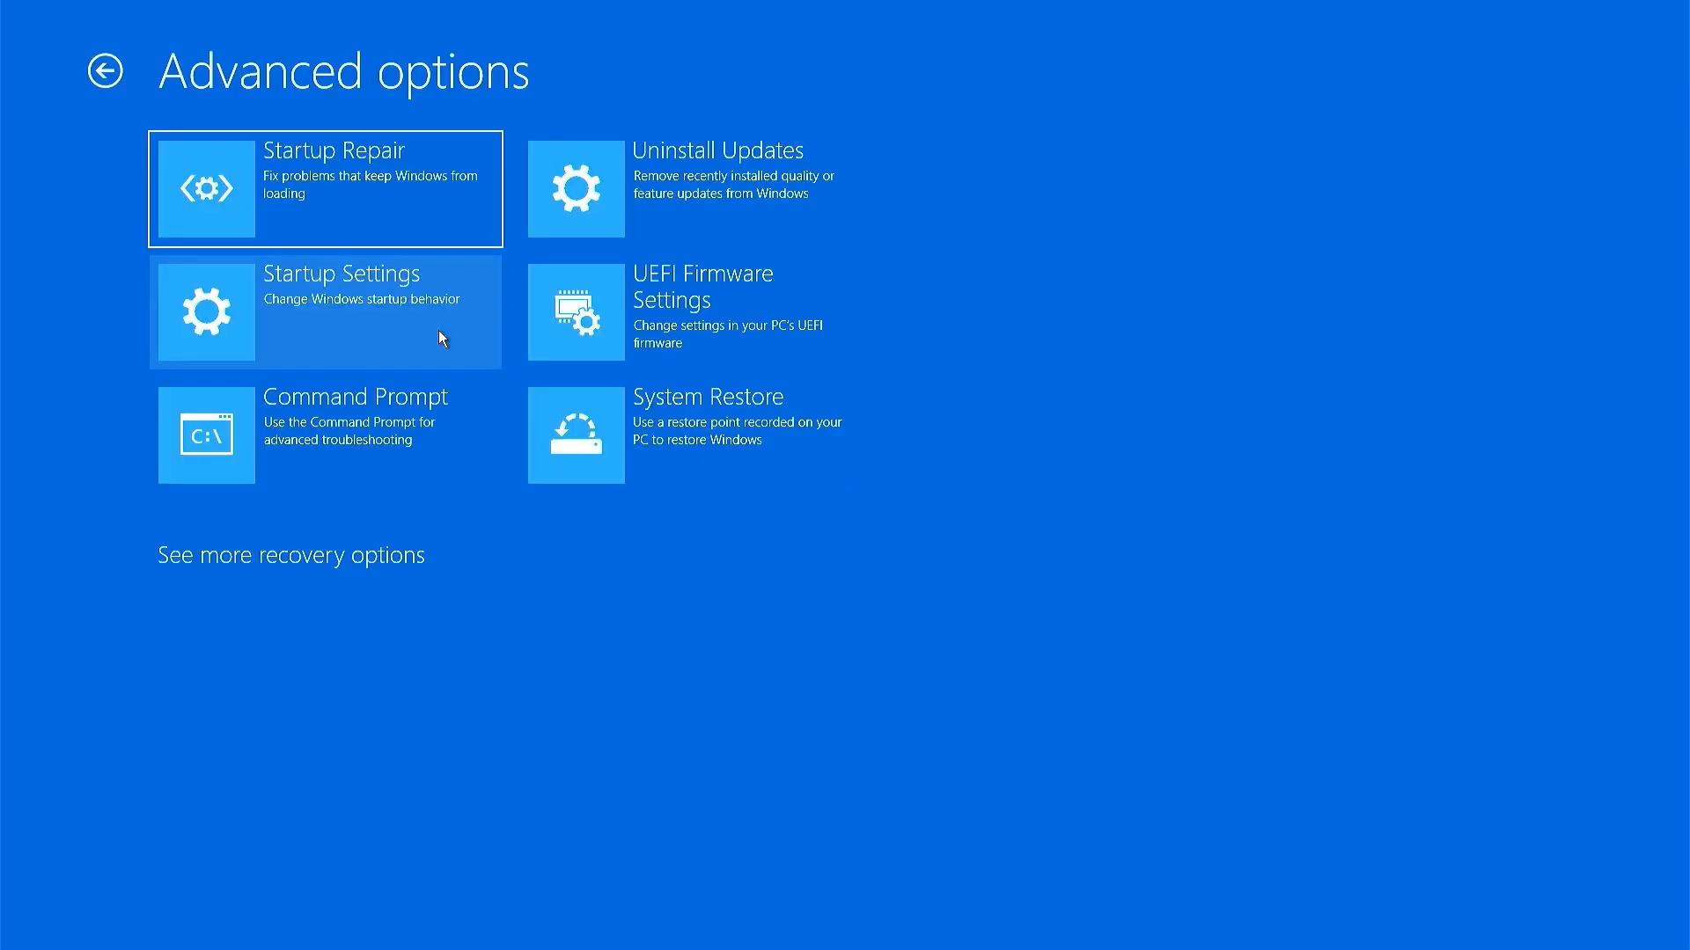
{"action": "left_click", "coordinate": [403, 414]}
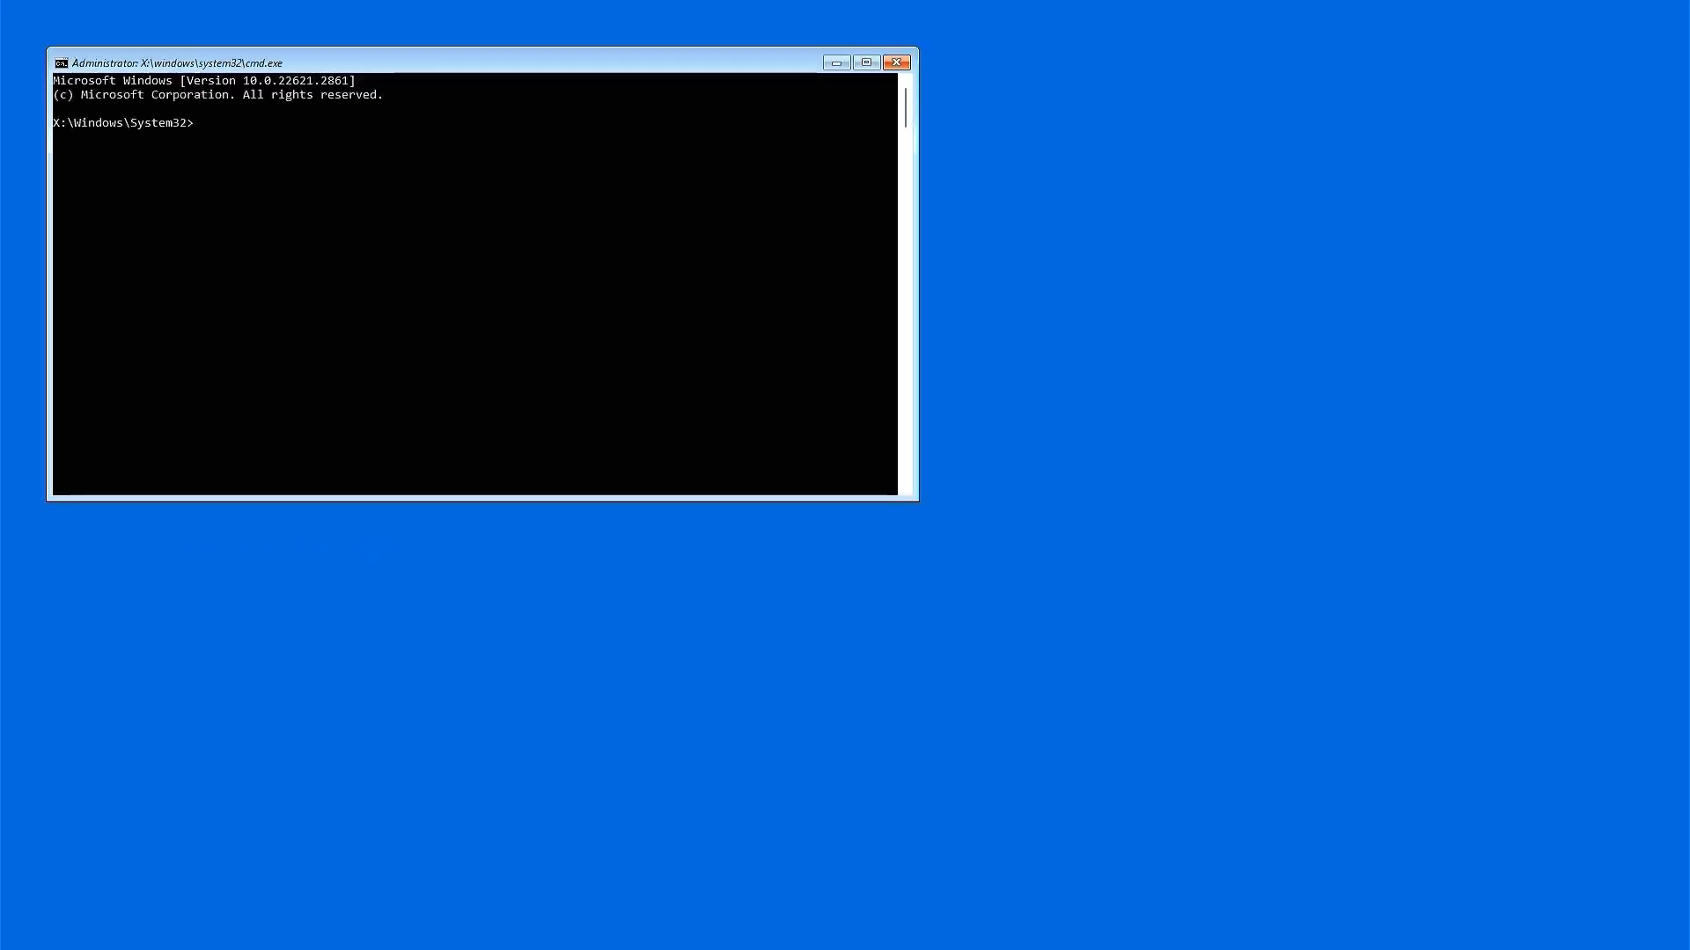
Step: Run diskpart to list the volumes, identify the installer volume's drive letter, and exit diskpart
{"action": "type", "text": "diskpart"}
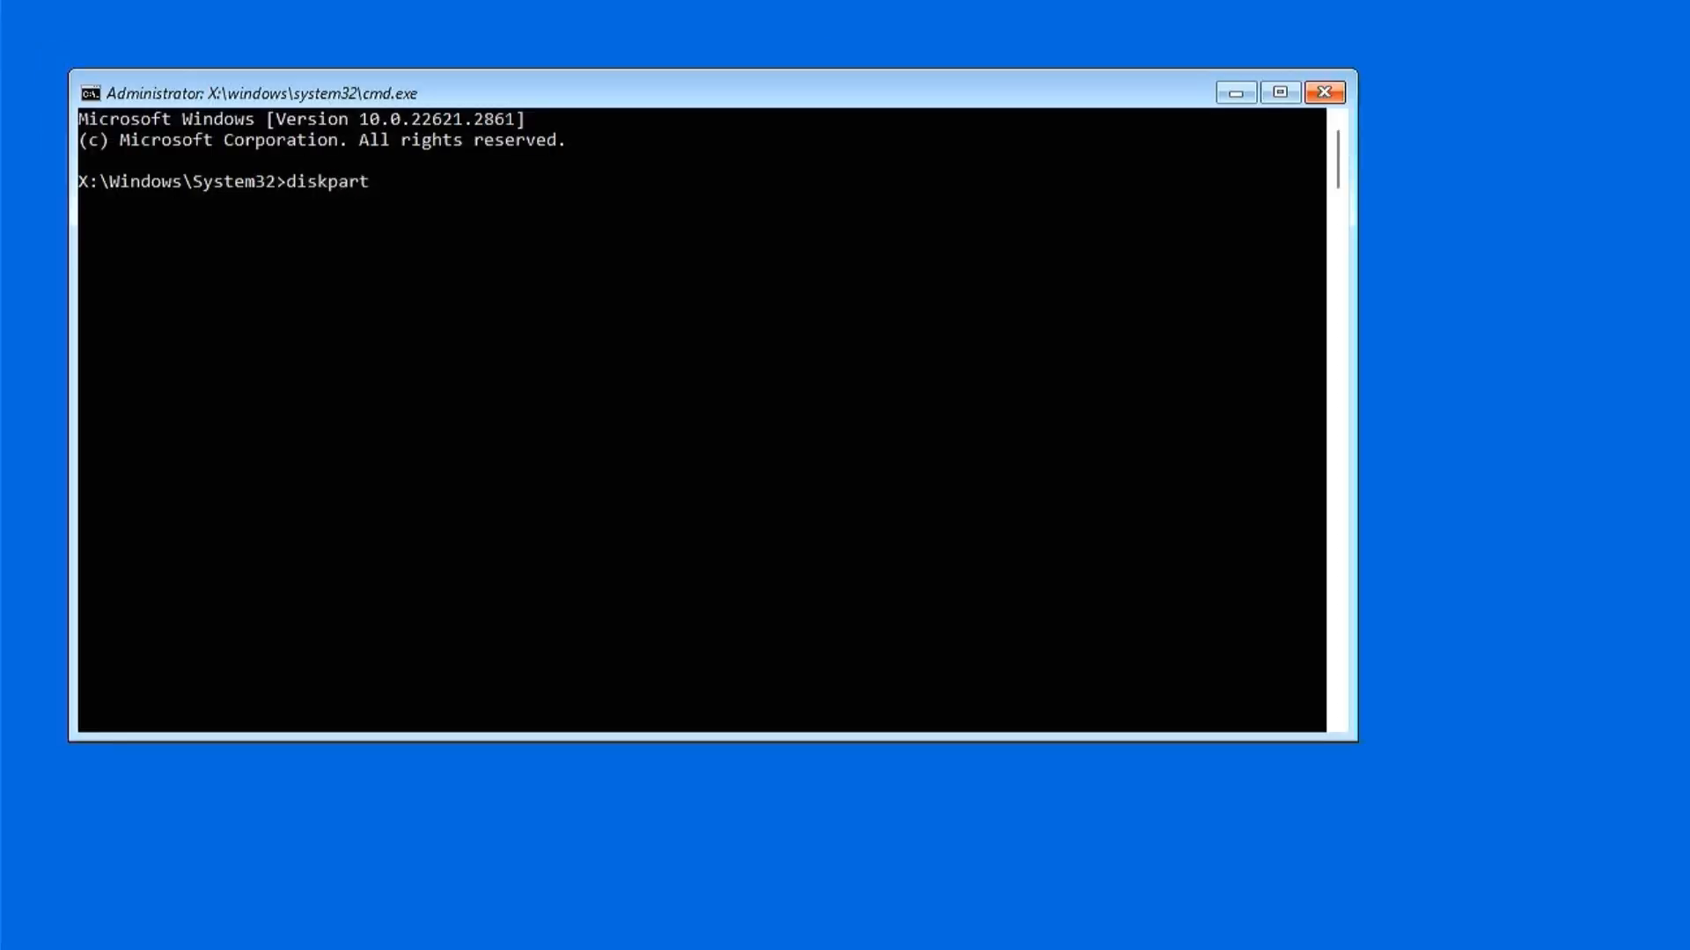
{"action": "key", "text": "Return"}
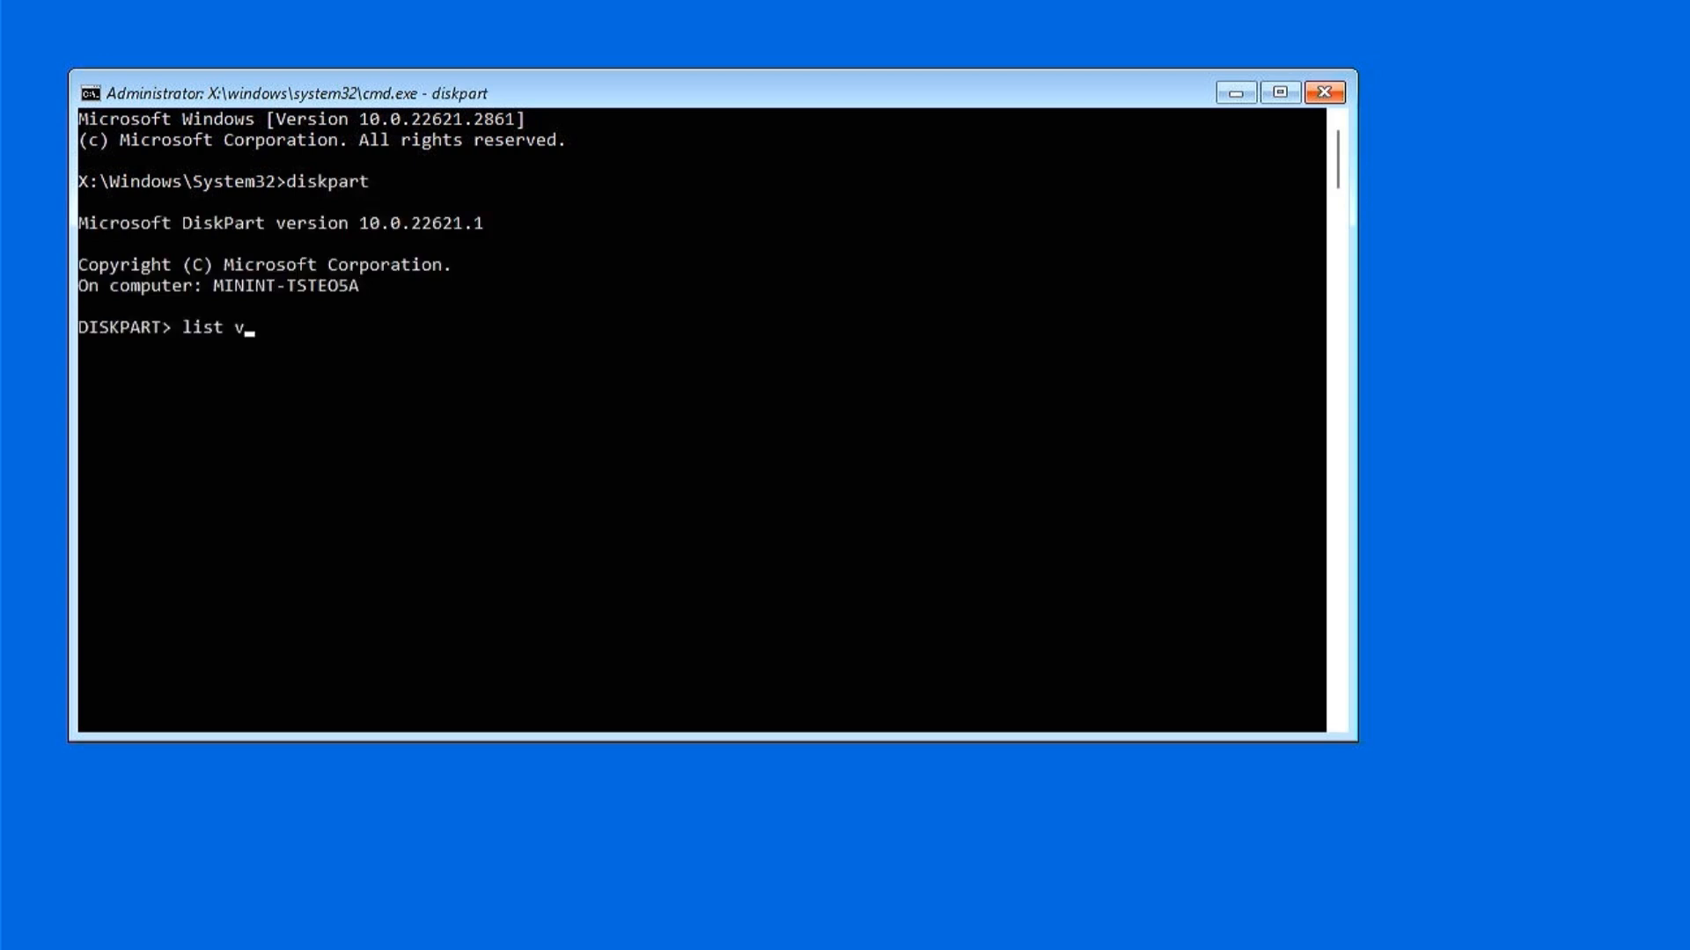
{"action": "type", "text": "list volume"}
{"action": "key", "text": "Return"}
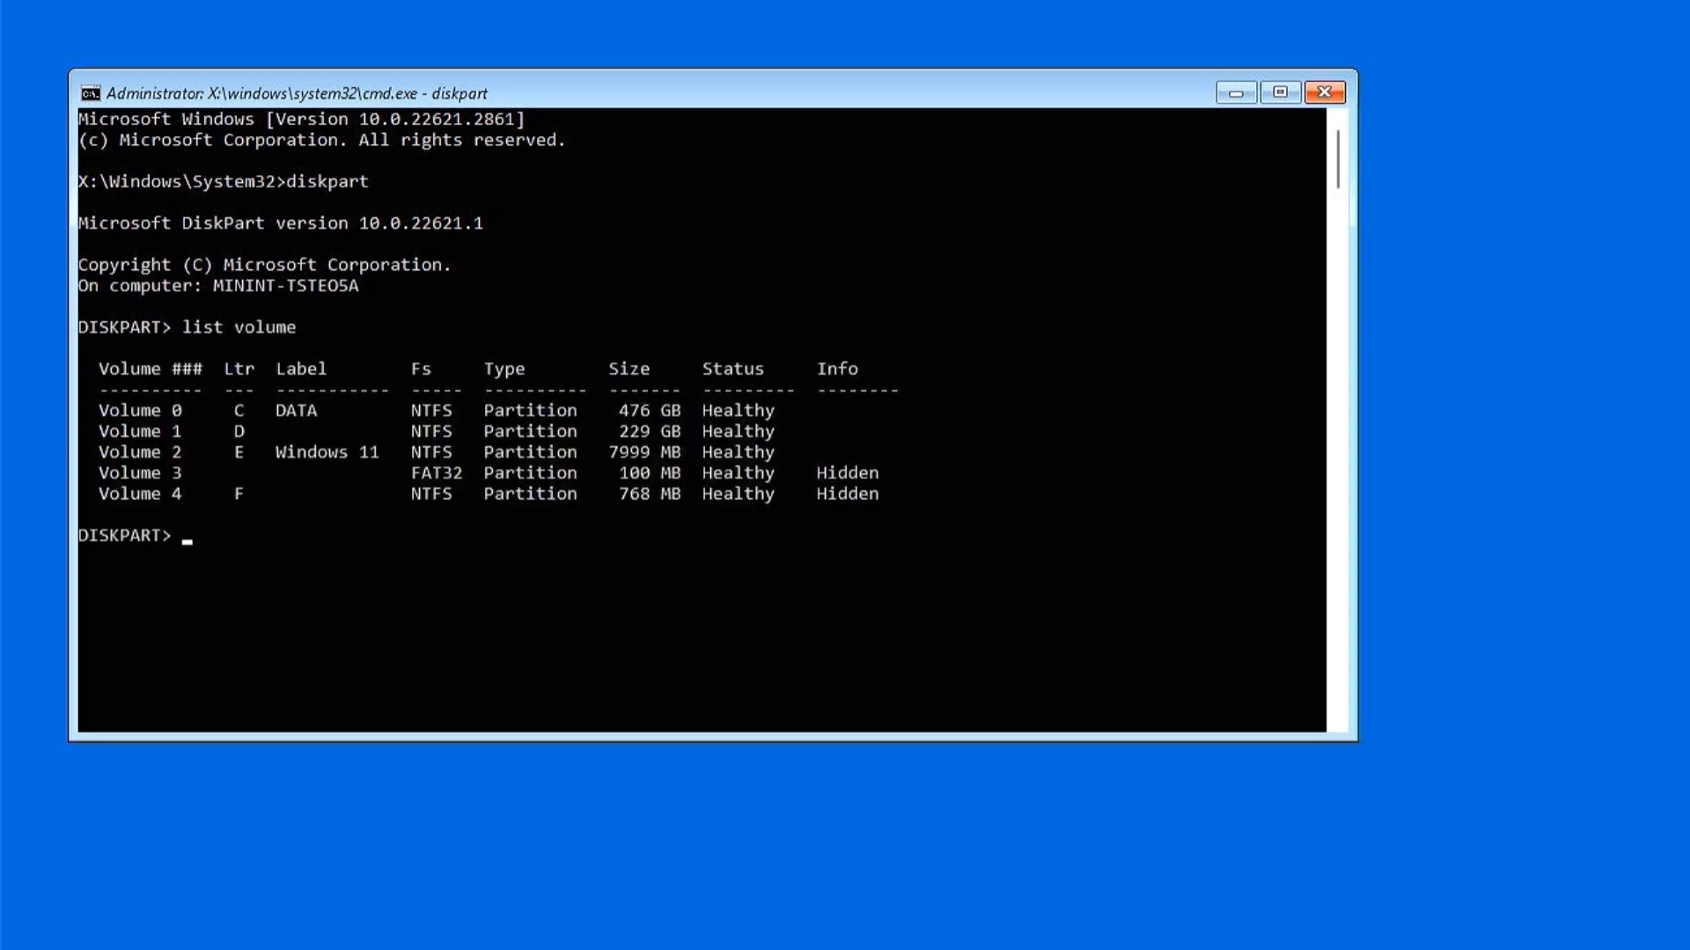
{"action": "left_click", "coordinate": [228, 453]}
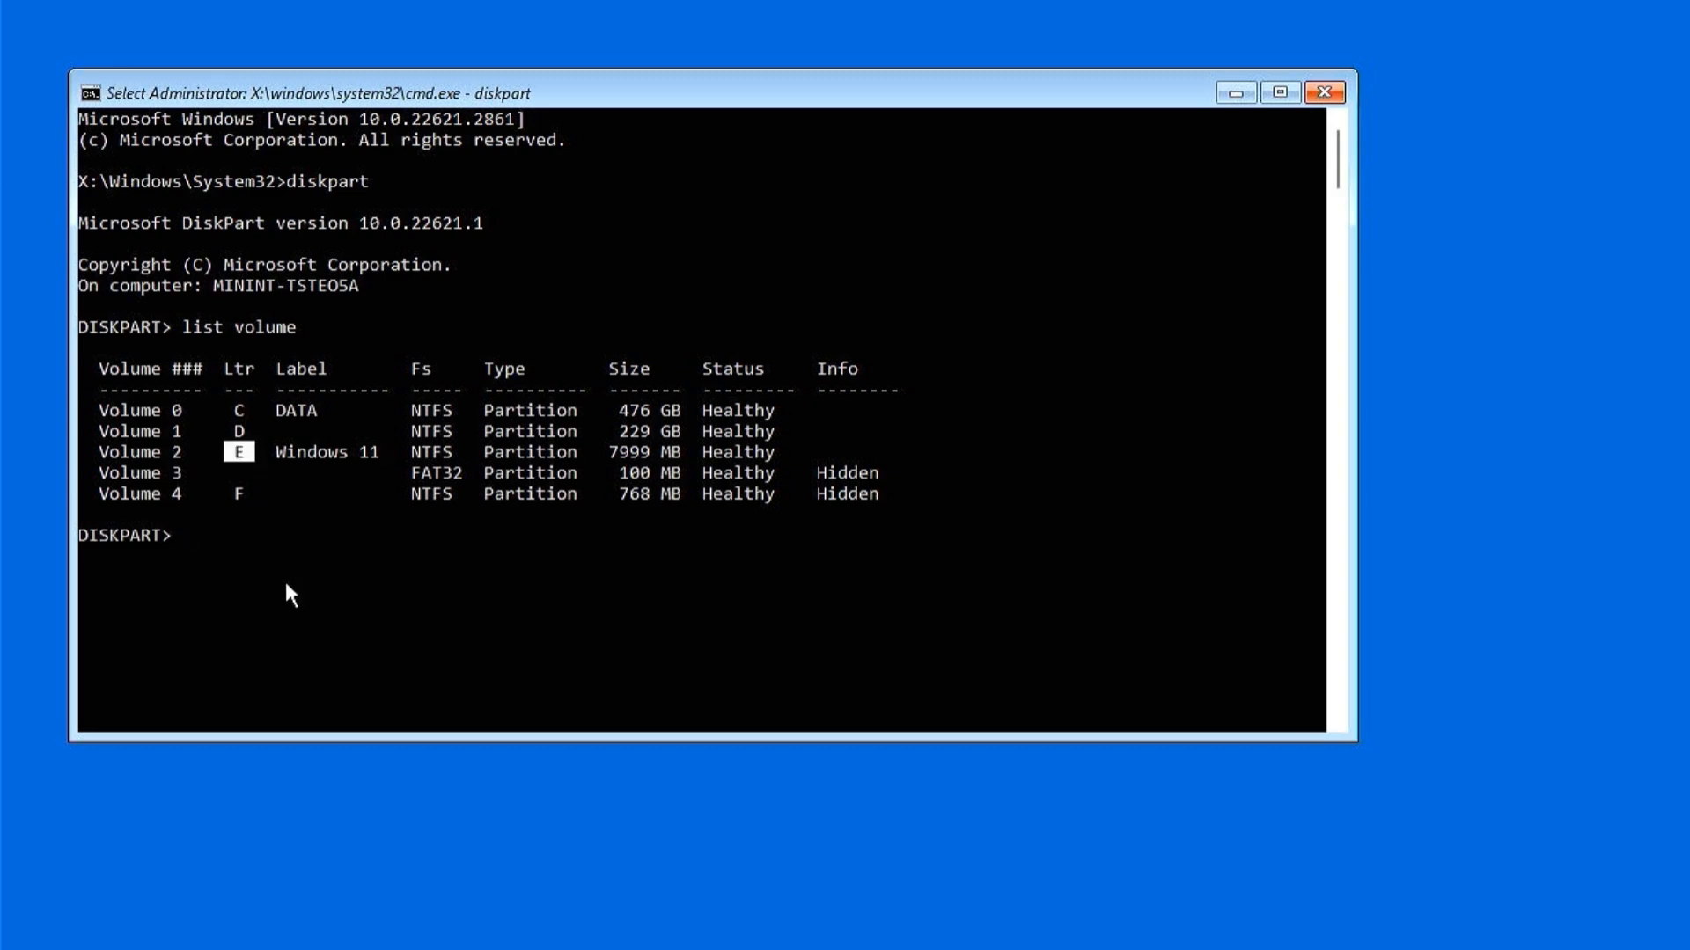
{"action": "type", "text": "exit"}
{"action": "key", "text": "Return"}
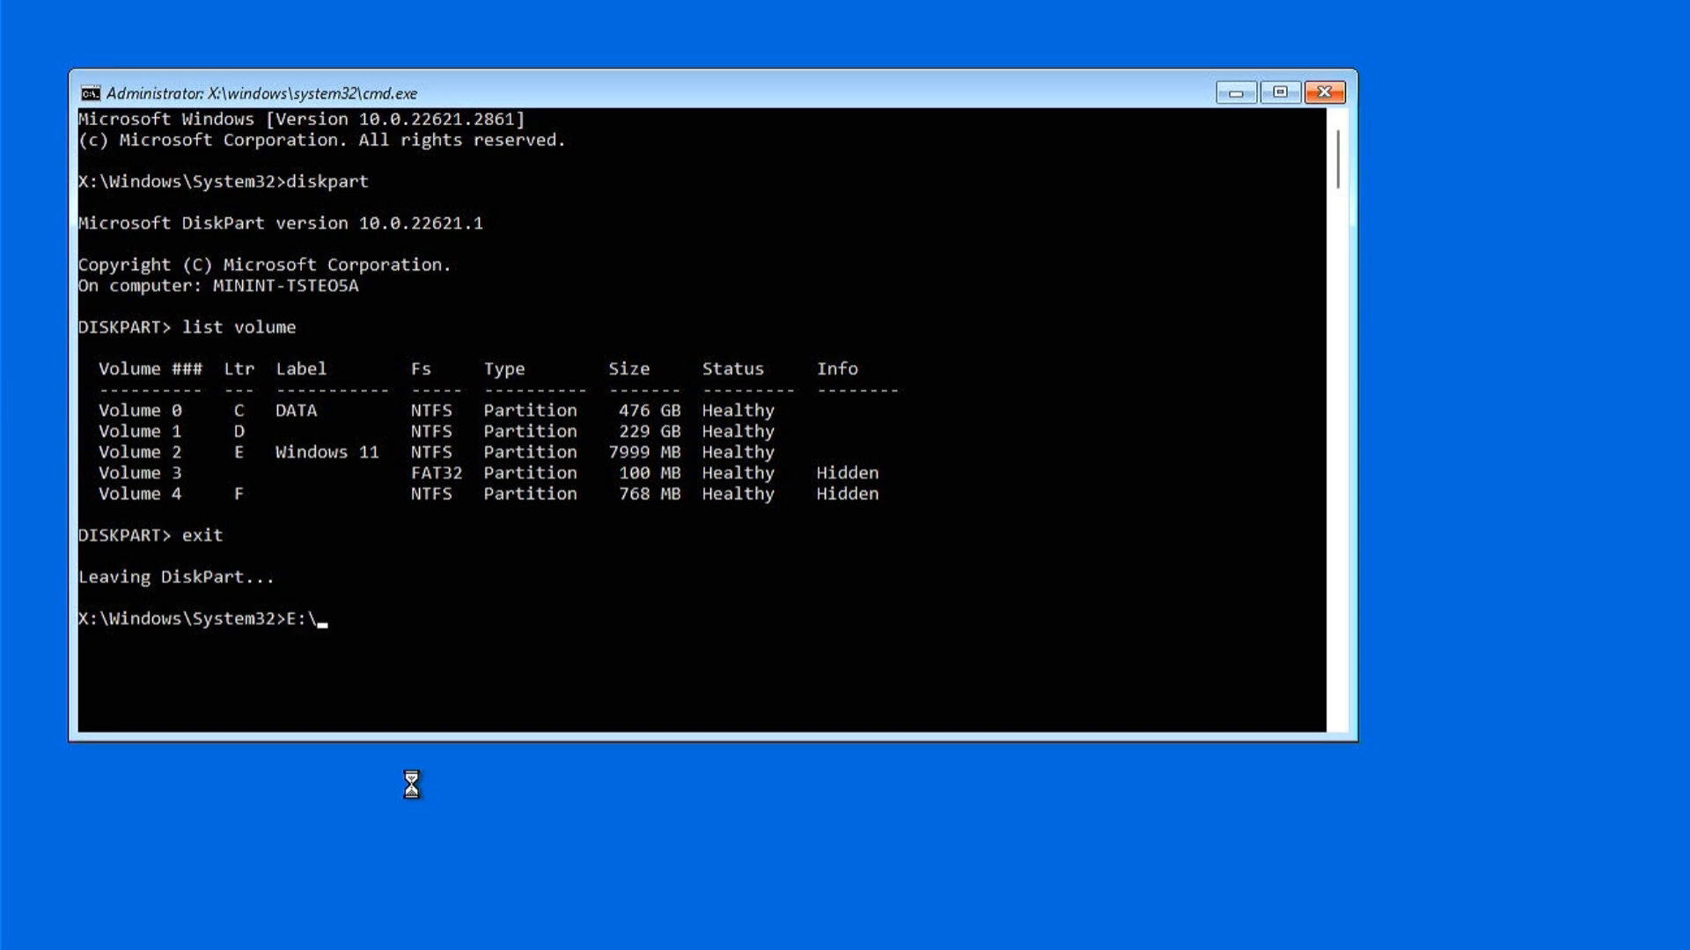
Step: Run E:\setup.exe from the Command Prompt and continue Windows Setup past the language screen with Install now
{"action": "type", "text": "E:\\setup.exe"}
{"action": "key", "text": "Return"}
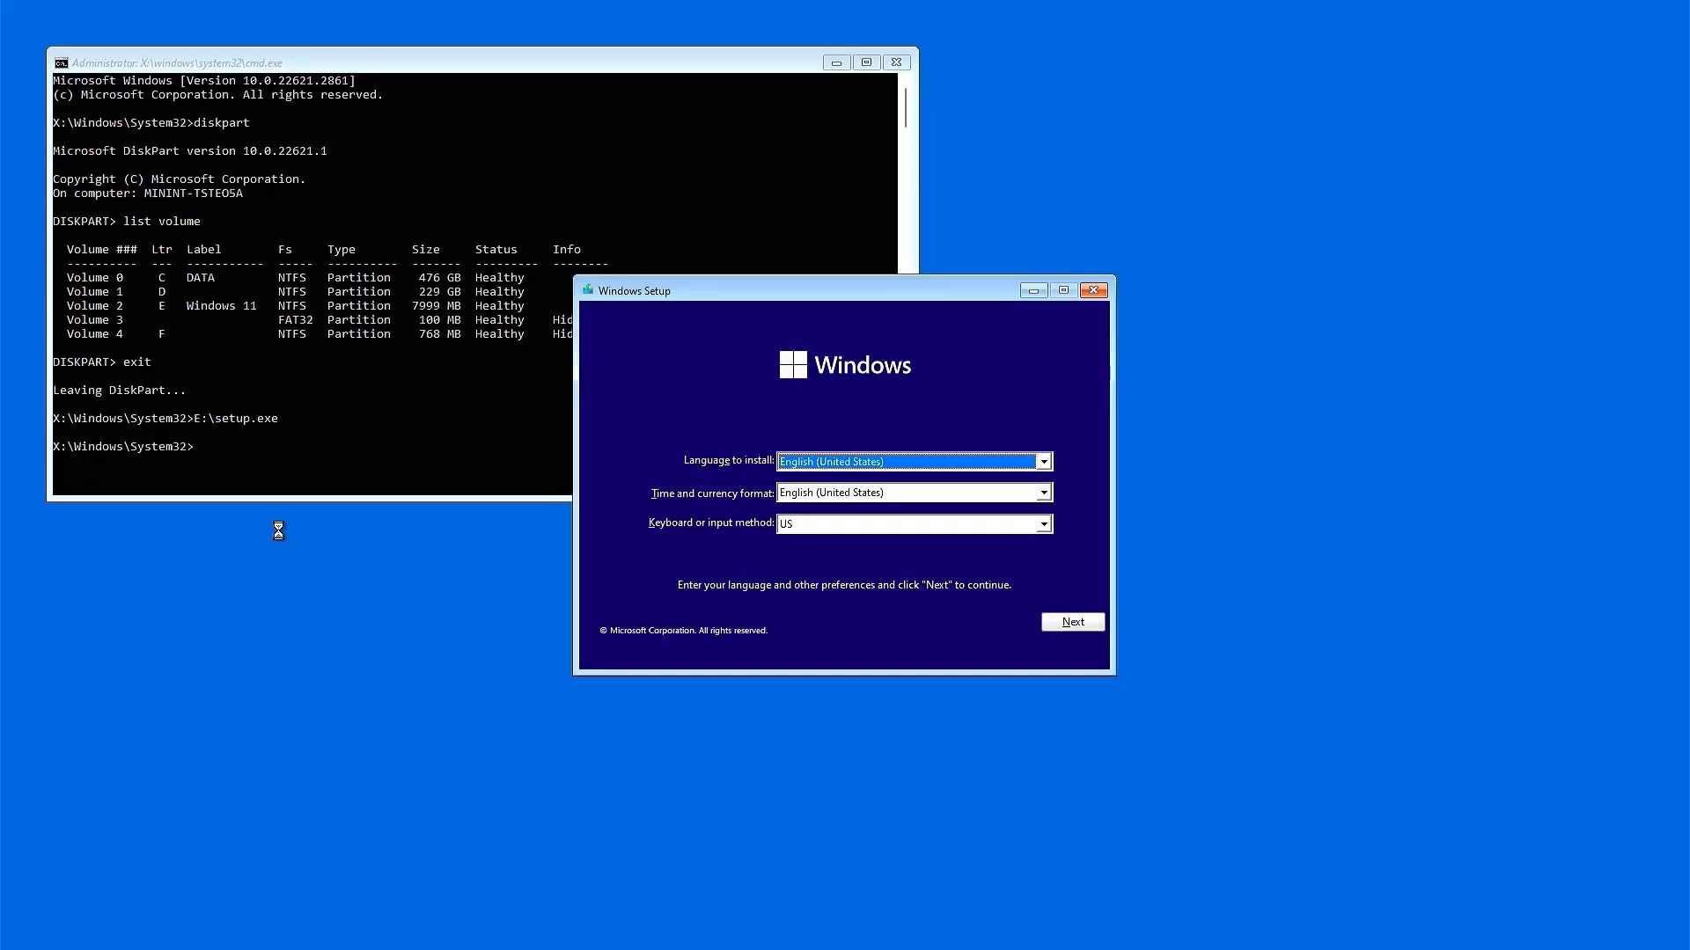
{"action": "left_click", "coordinate": [1072, 621]}
{"action": "left_click", "coordinate": [843, 482]}
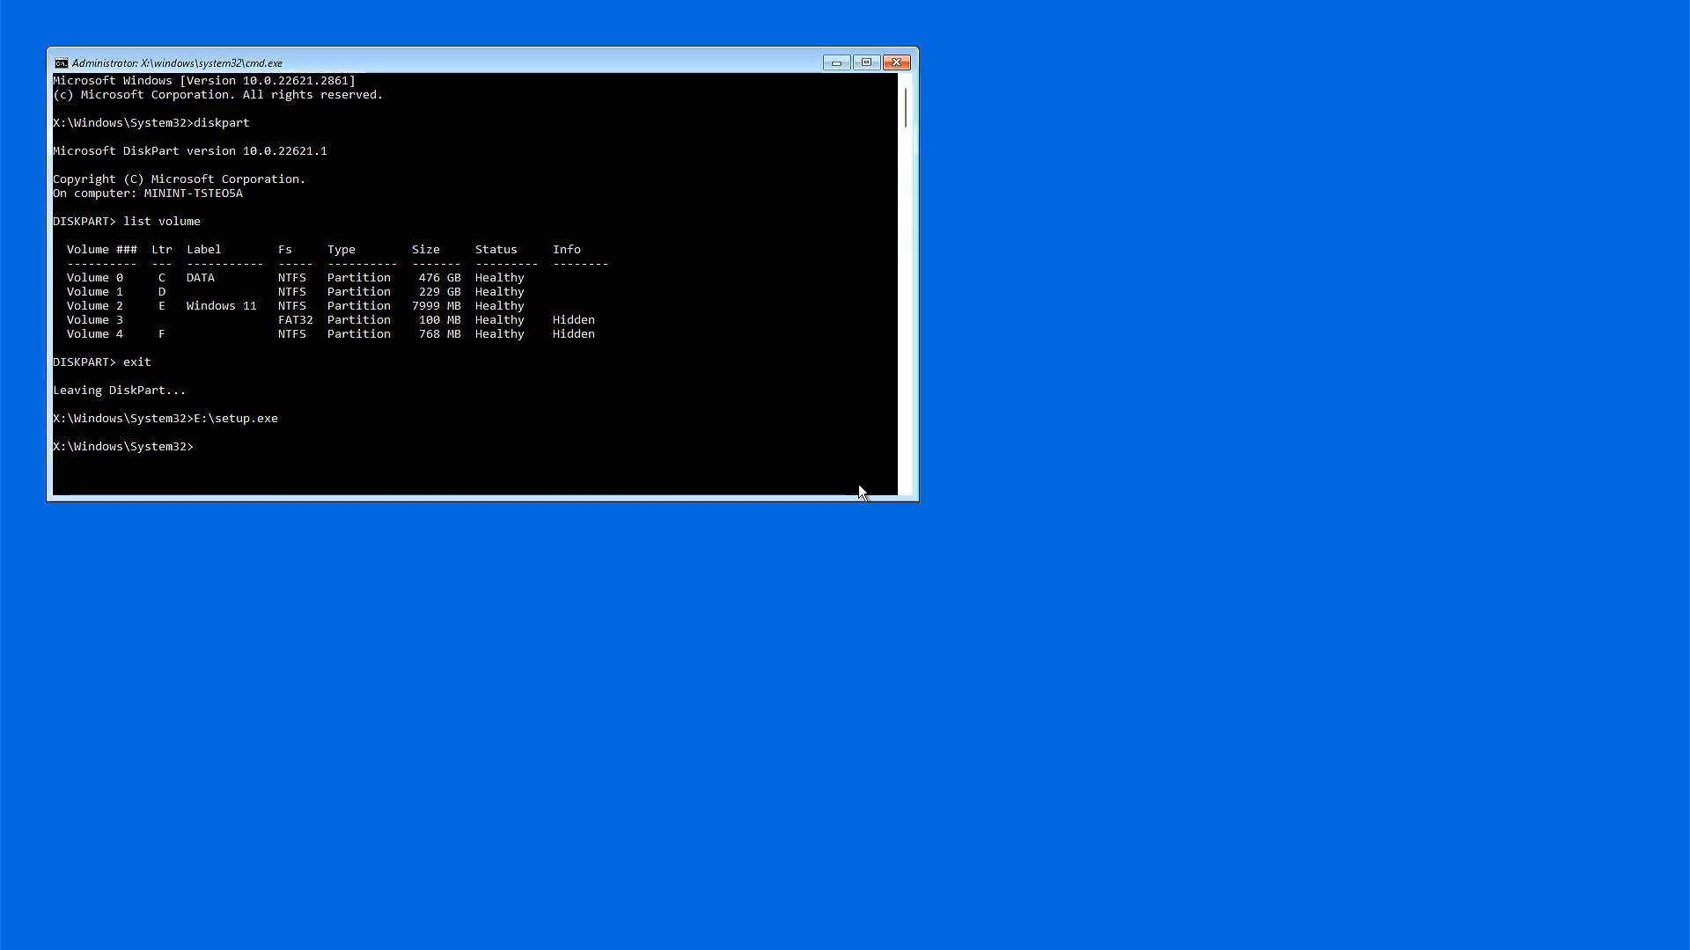
Step: Accept the license terms and choose the Custom: Install Windows only (advanced) installation type
{"action": "left_click", "coordinate": [611, 594]}
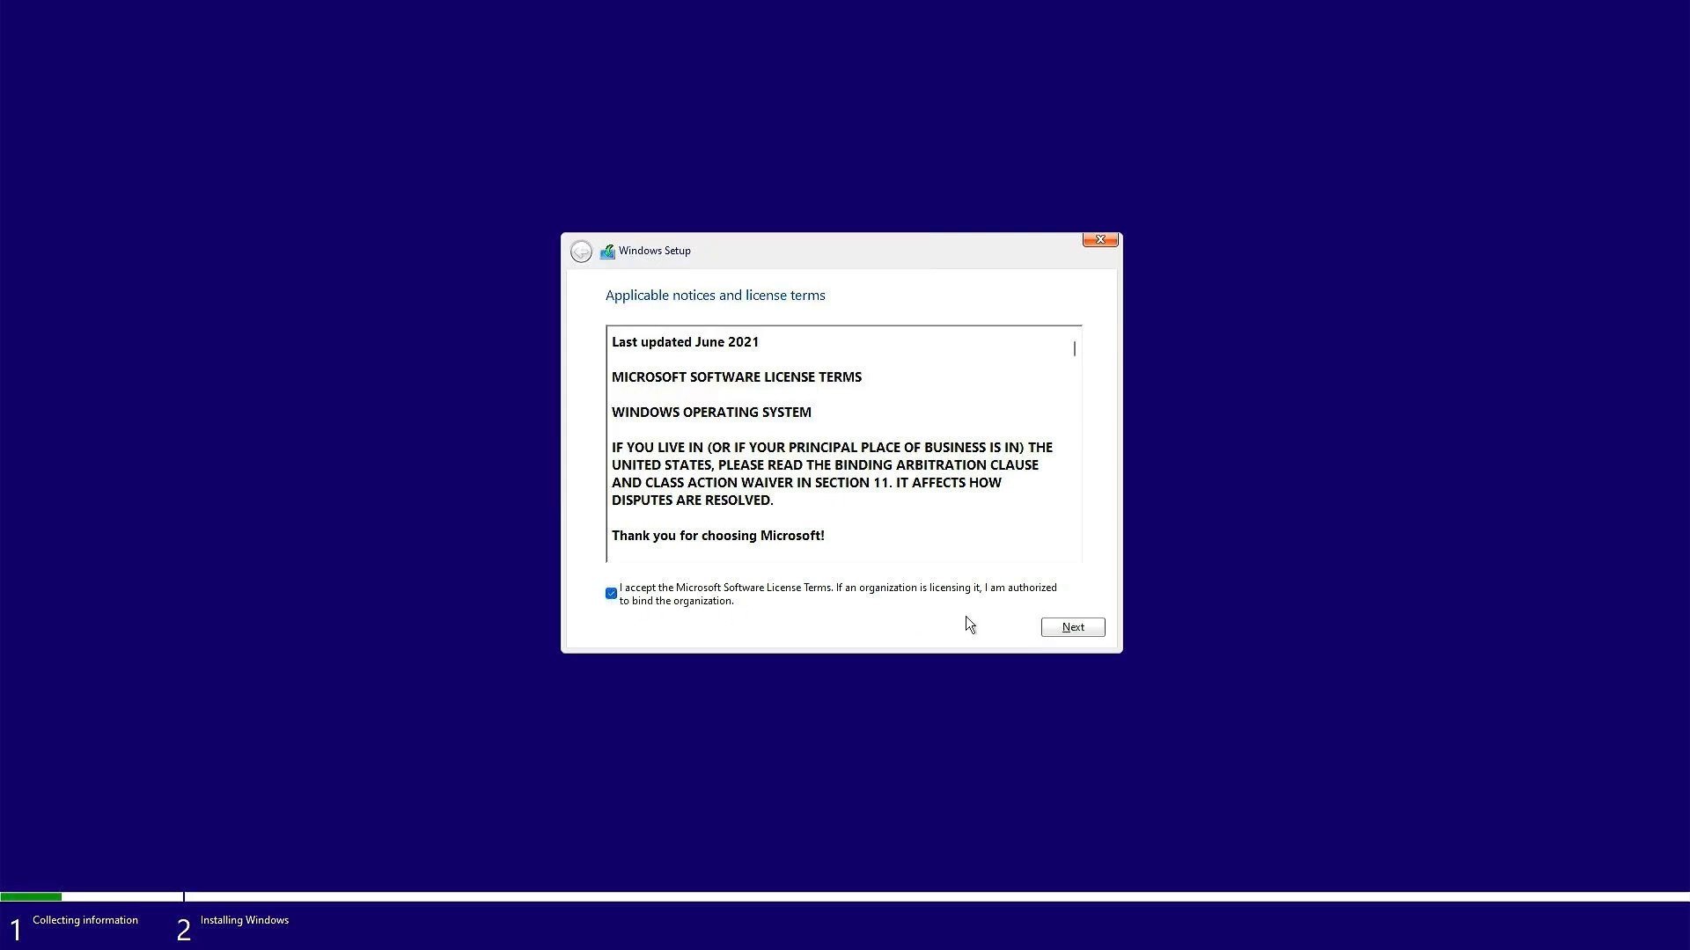
{"action": "left_click", "coordinate": [1071, 625]}
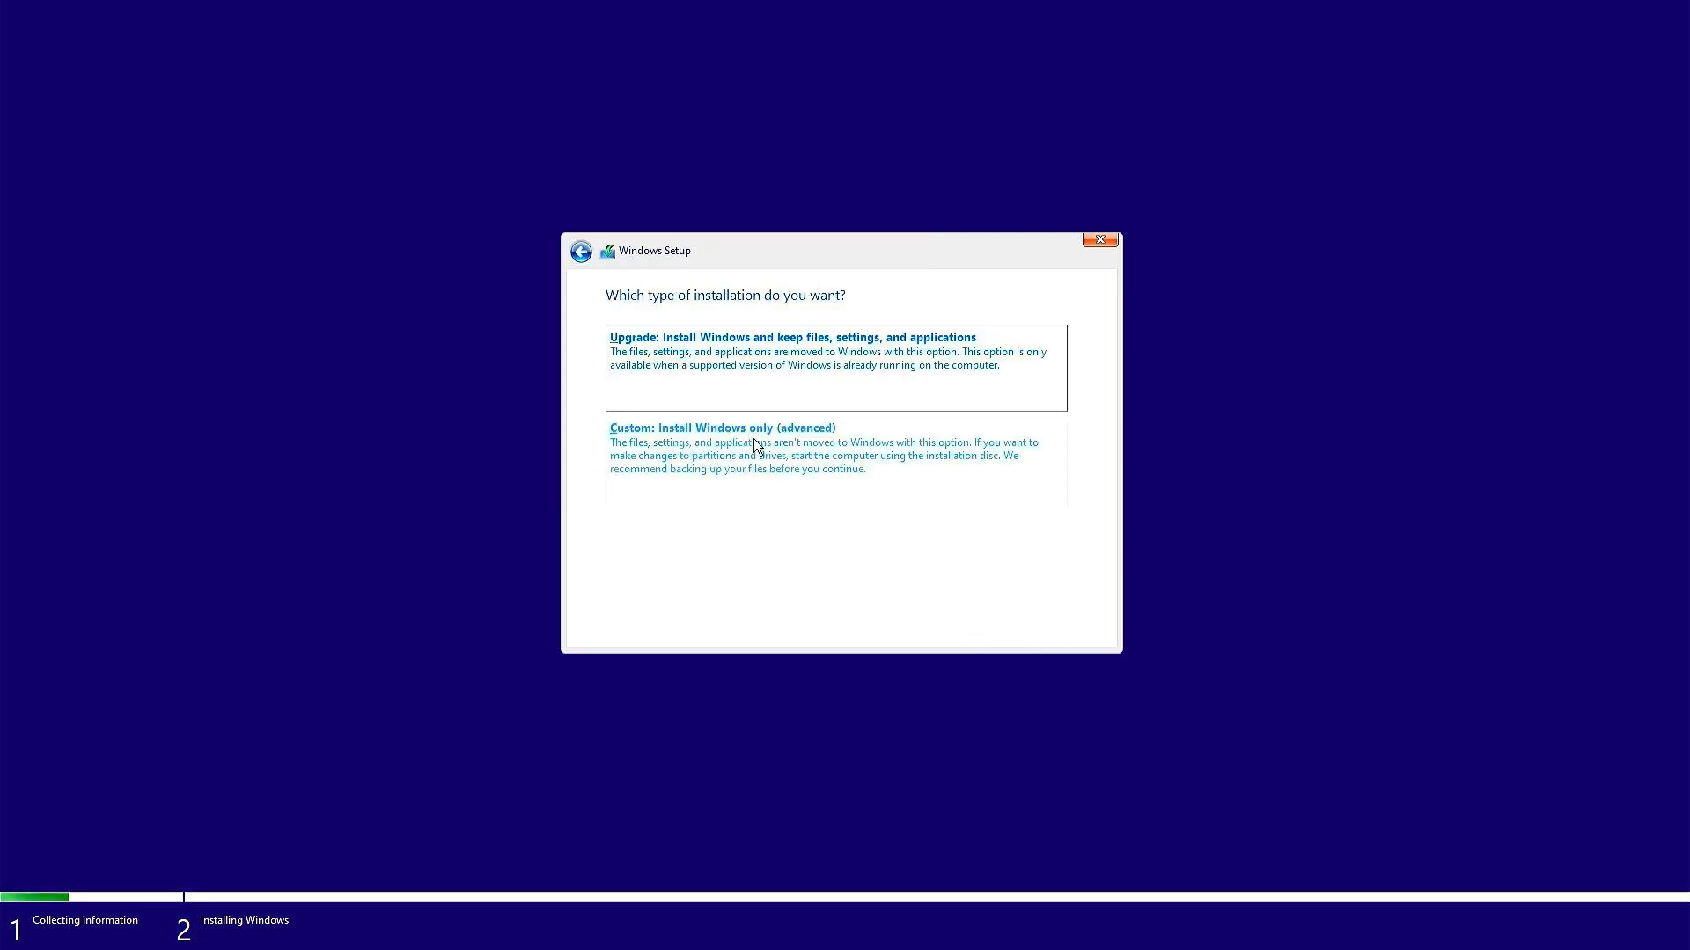
{"action": "left_click", "coordinate": [754, 445]}
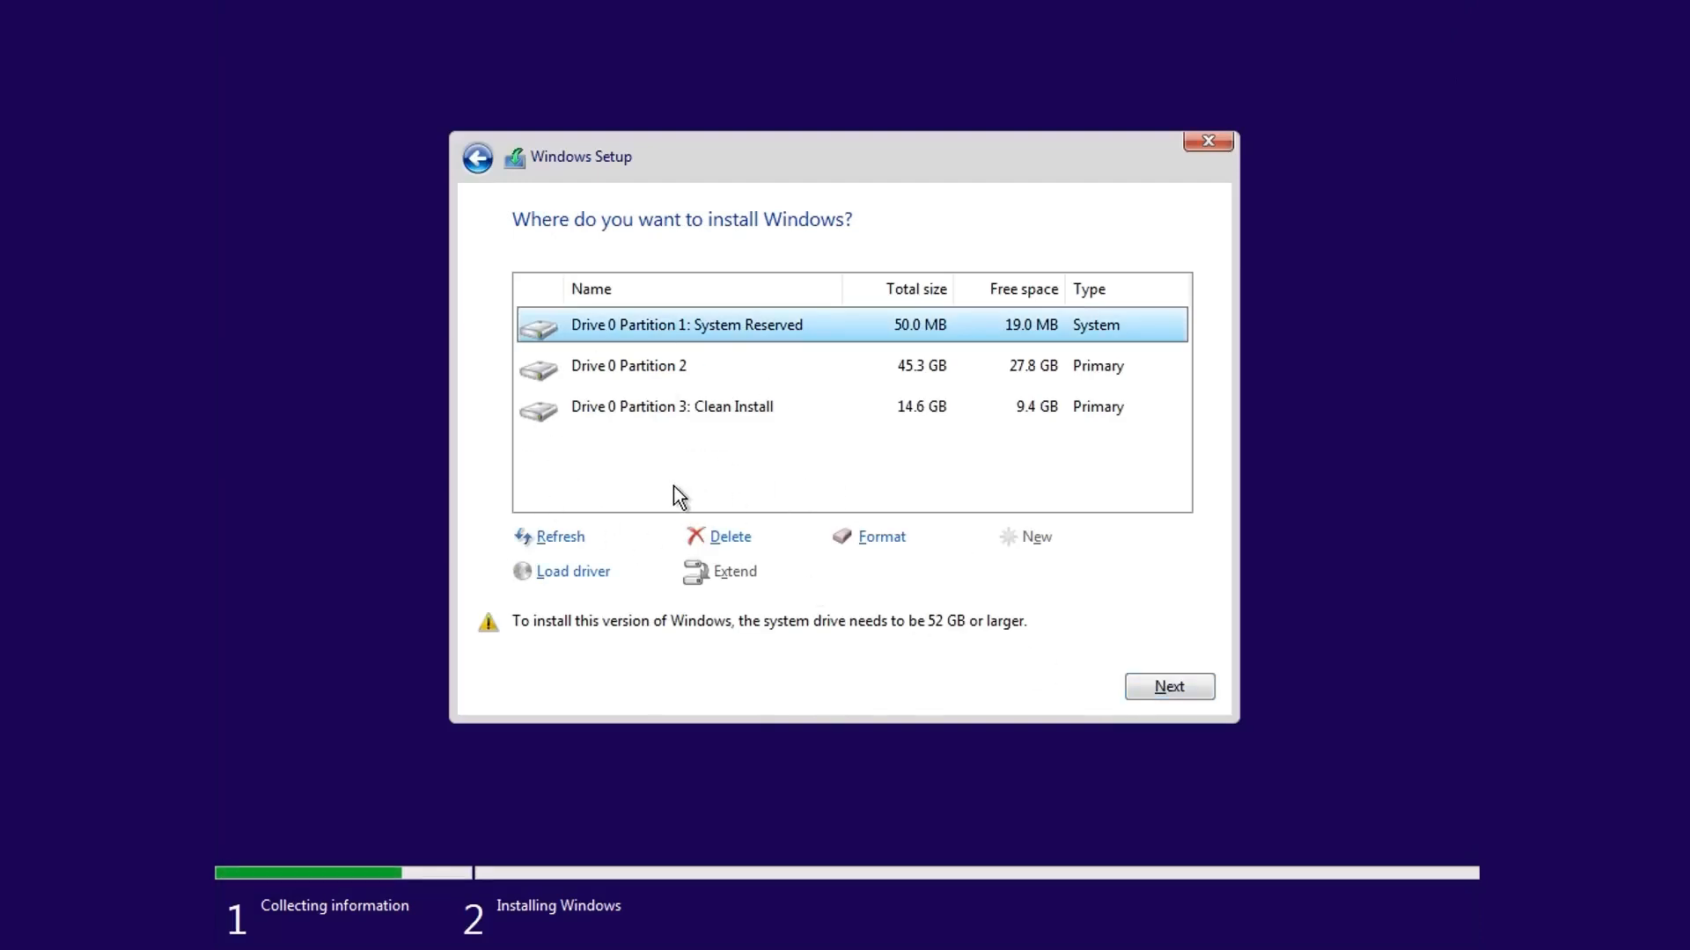
Step: Delete Drive 0 Partition 2 and confirm the deletion
{"action": "left_click", "coordinate": [743, 417]}
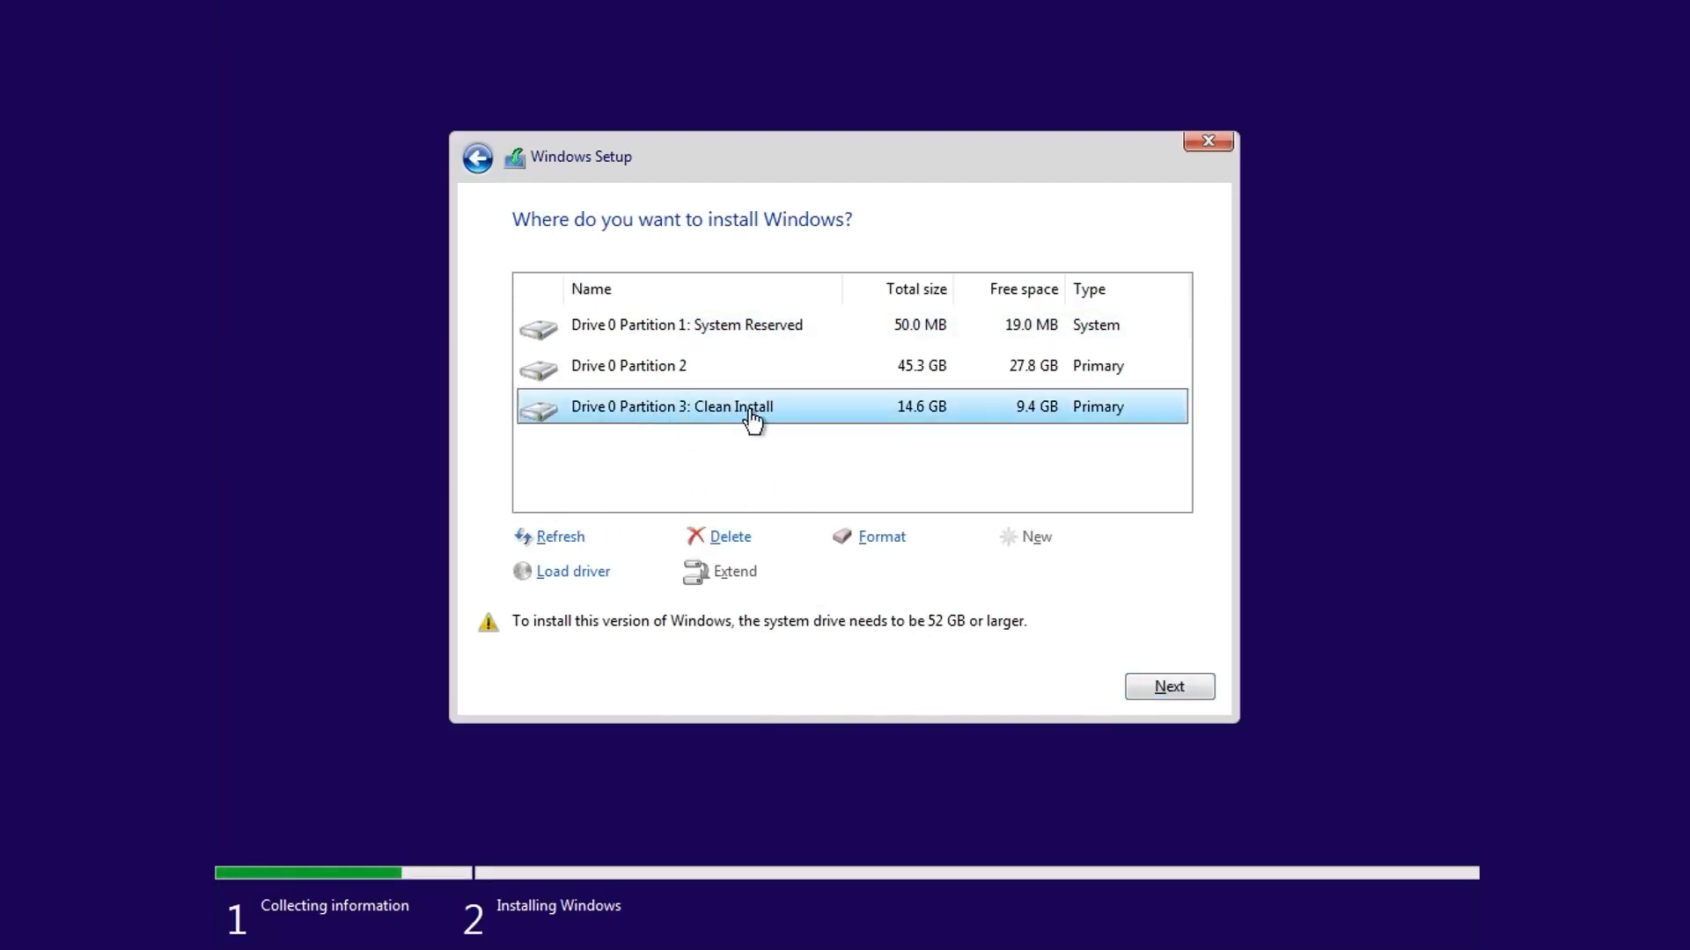
{"action": "left_click", "coordinate": [623, 368]}
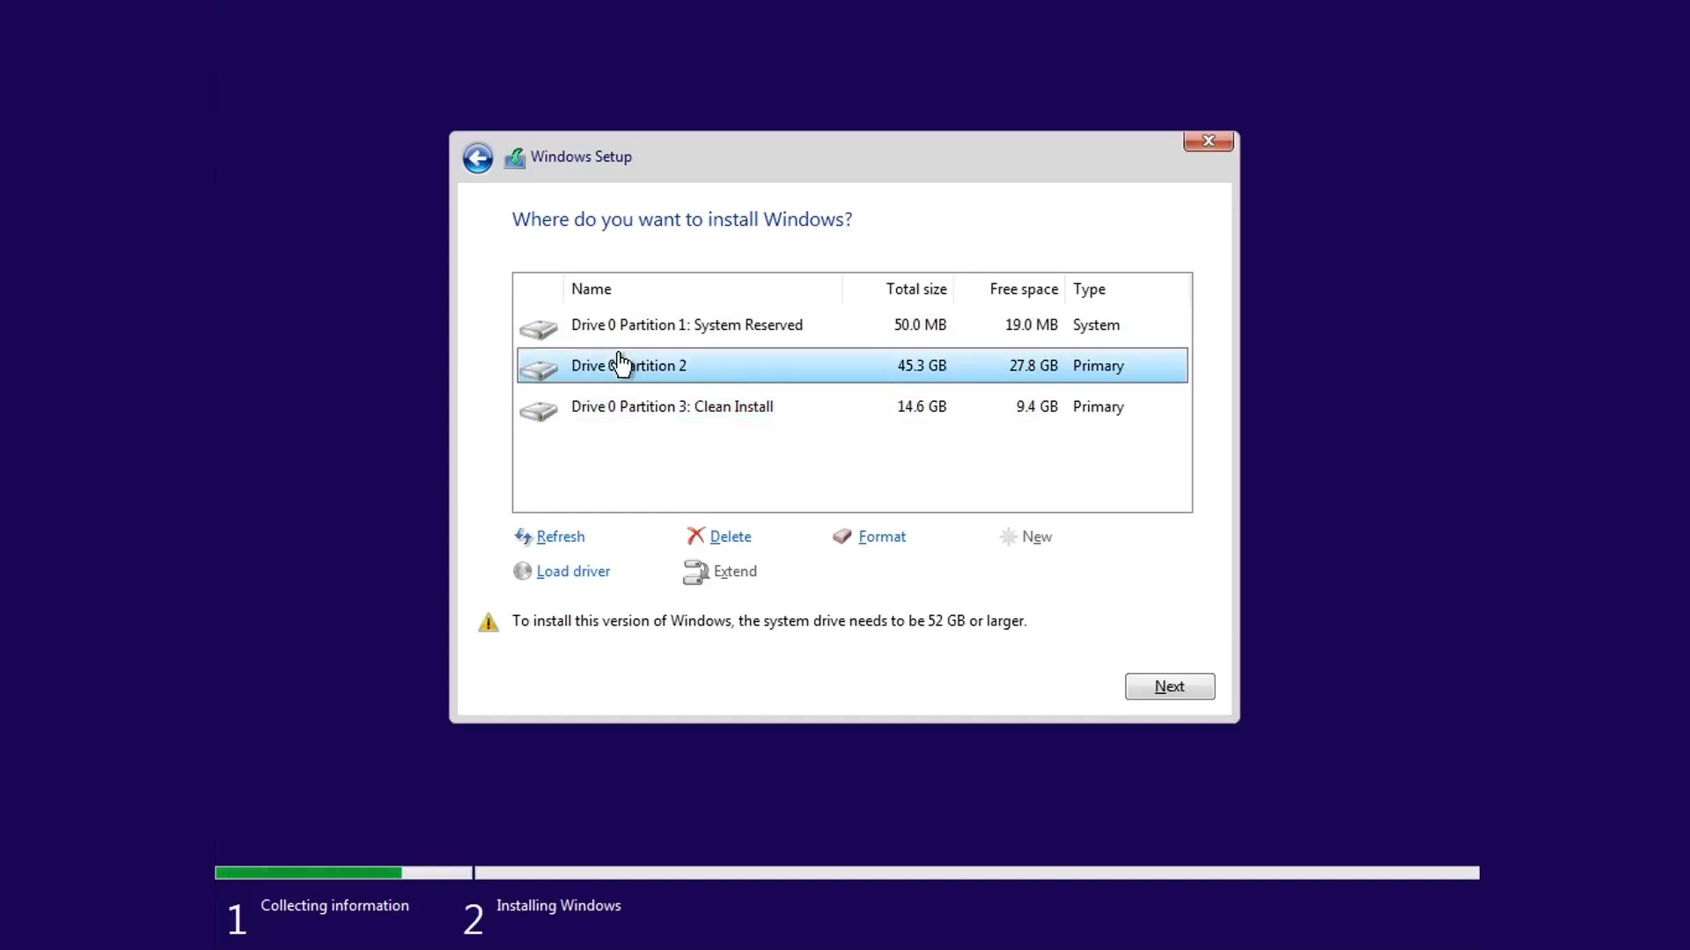
{"action": "left_click", "coordinate": [744, 541]}
{"action": "left_click", "coordinate": [1015, 569]}
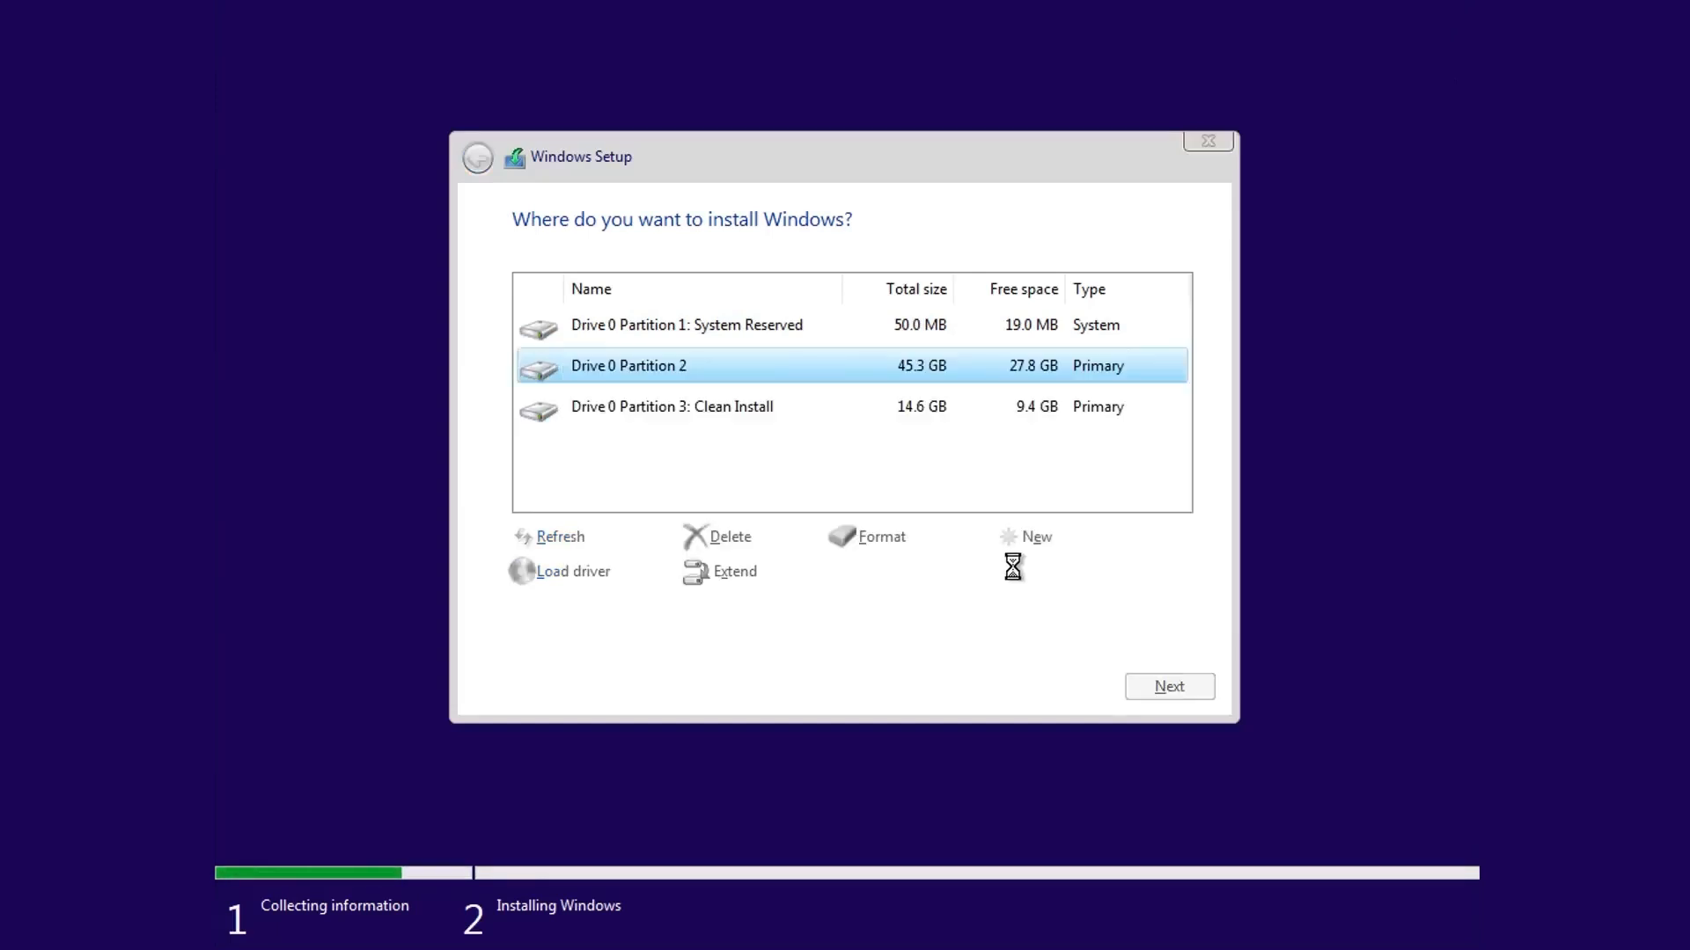
Step: Delete the System Reserved partition, then install Windows into the Drive 0 unallocated space
{"action": "left_click", "coordinate": [708, 427]}
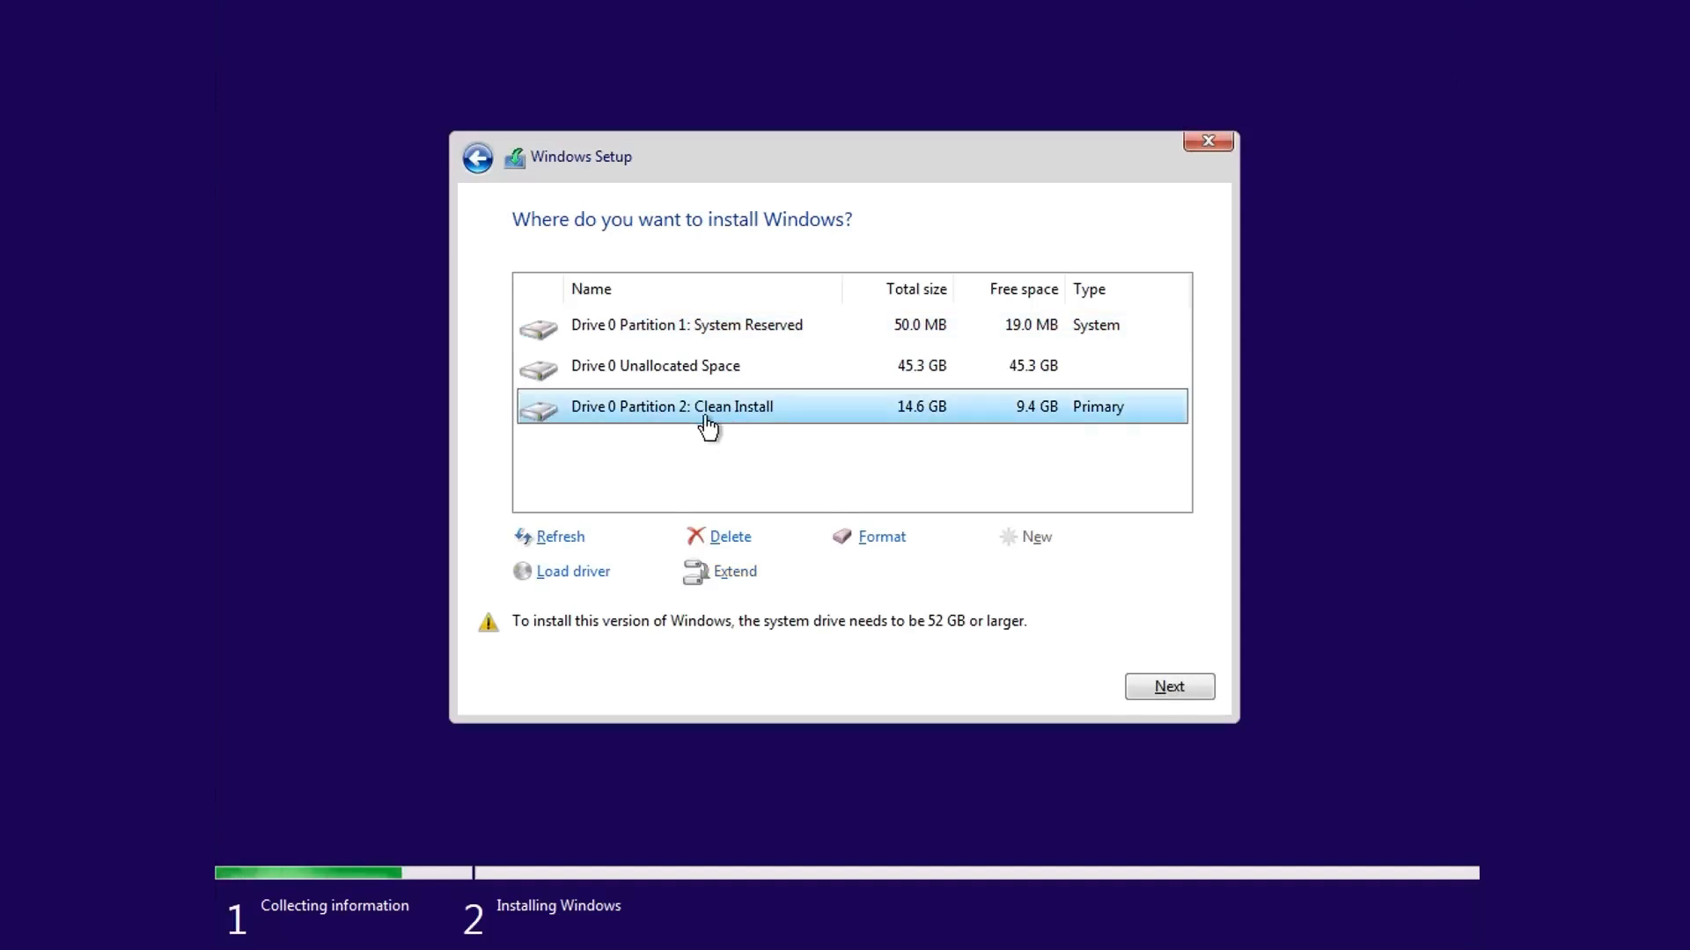
{"action": "left_click", "coordinate": [712, 332]}
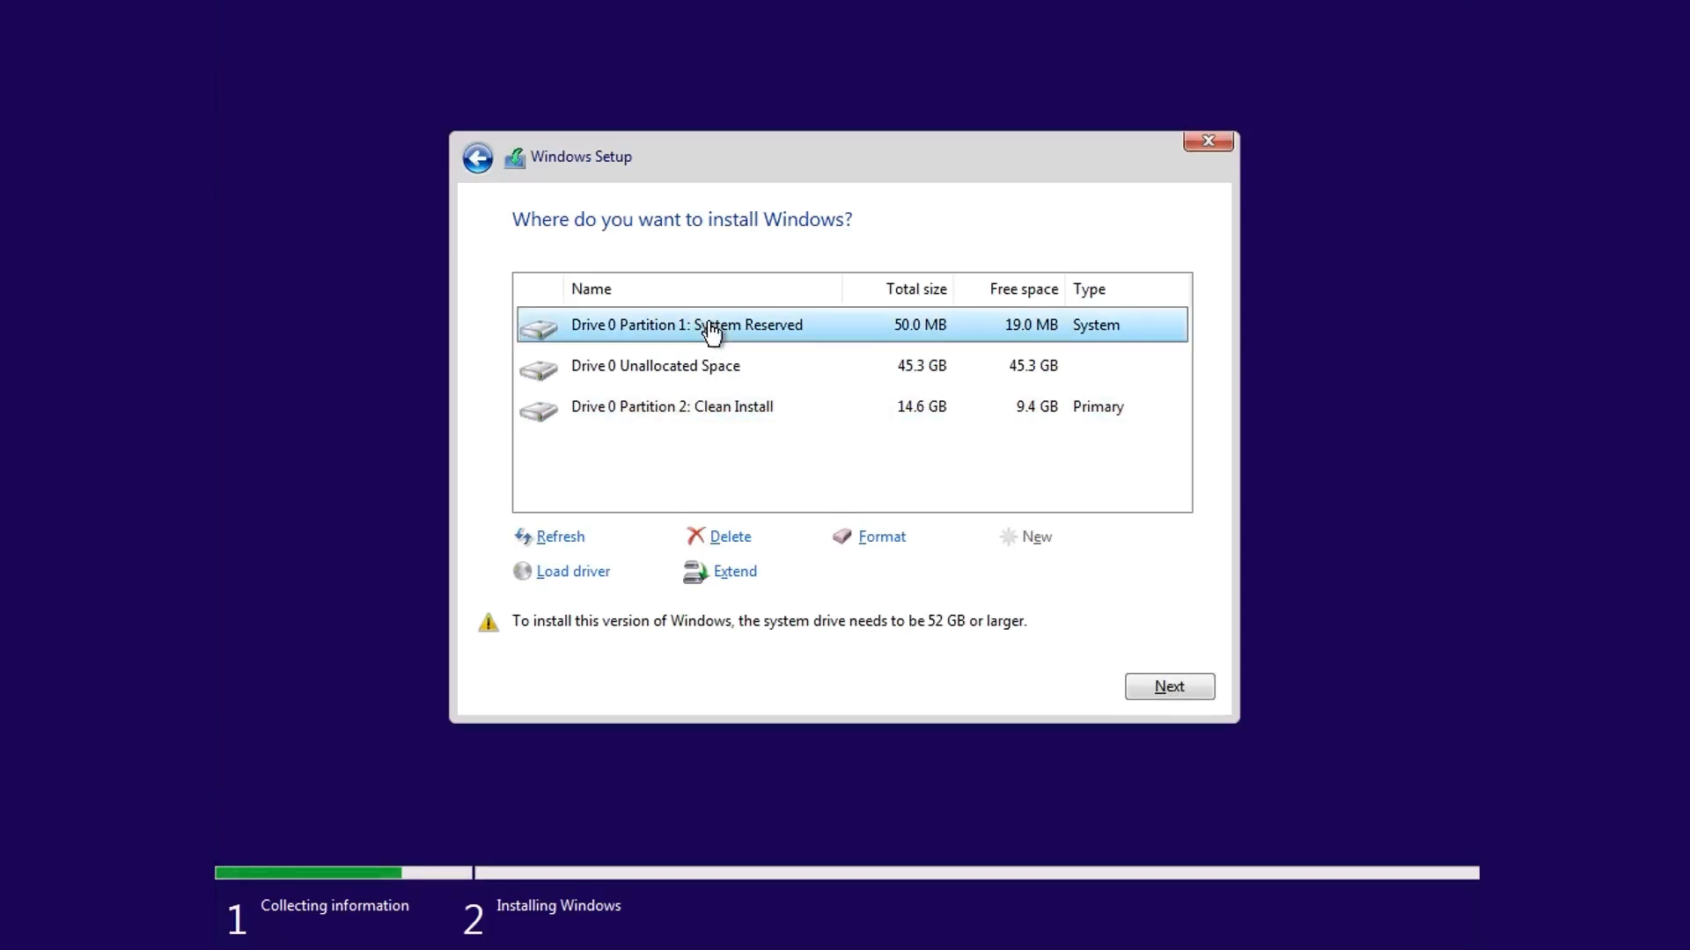
{"action": "left_click", "coordinate": [734, 539]}
{"action": "left_click", "coordinate": [1016, 577]}
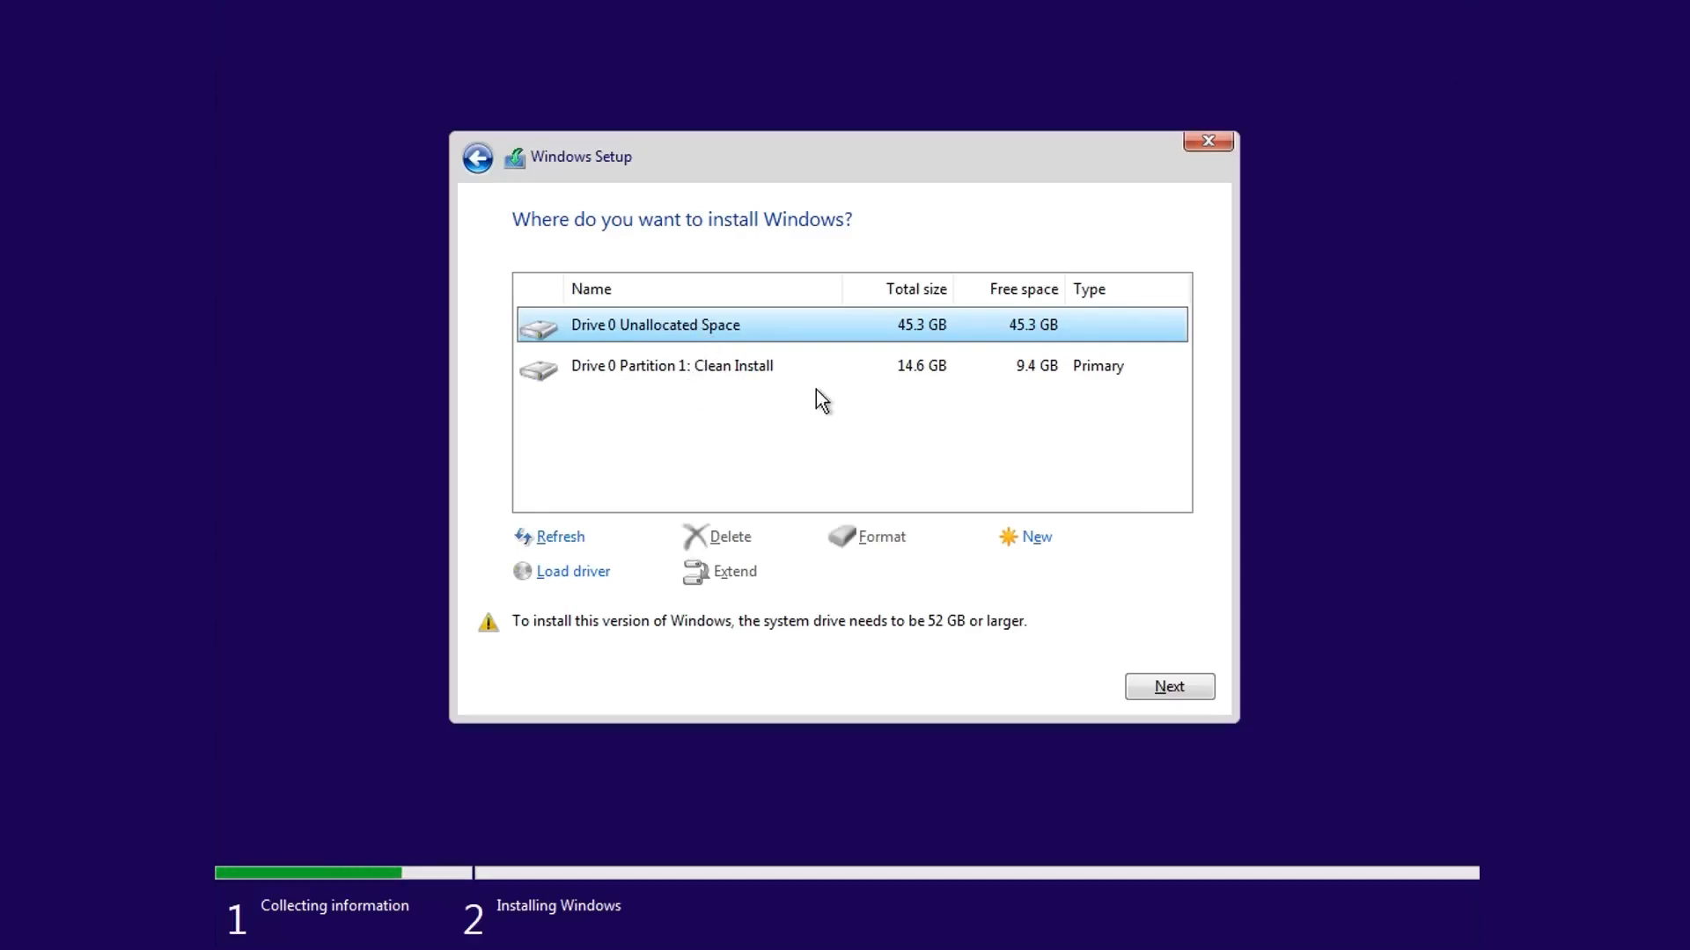
{"action": "left_click", "coordinate": [1169, 688]}
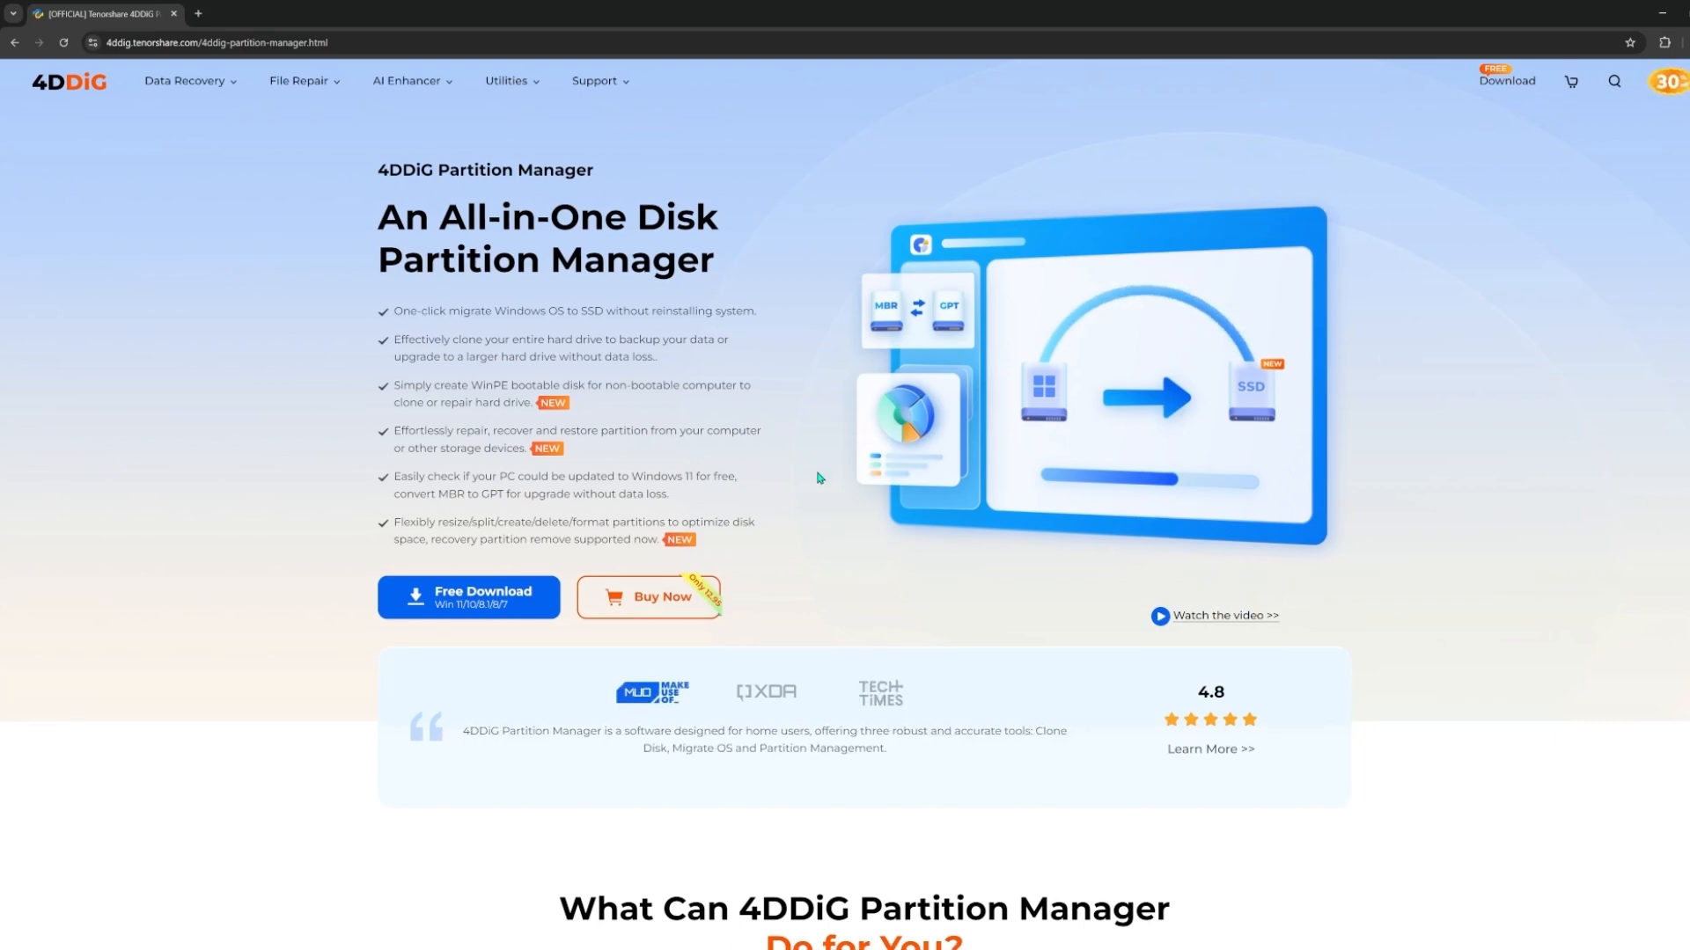
Step: Scroll through the 4DDiG Partition Manager web page's feature overview
{"action": "scroll", "coordinate": [818, 473], "scroll_direction": "down", "scroll_amount": 3}
{"action": "scroll", "coordinate": [818, 473], "scroll_direction": "down", "scroll_amount": 4}
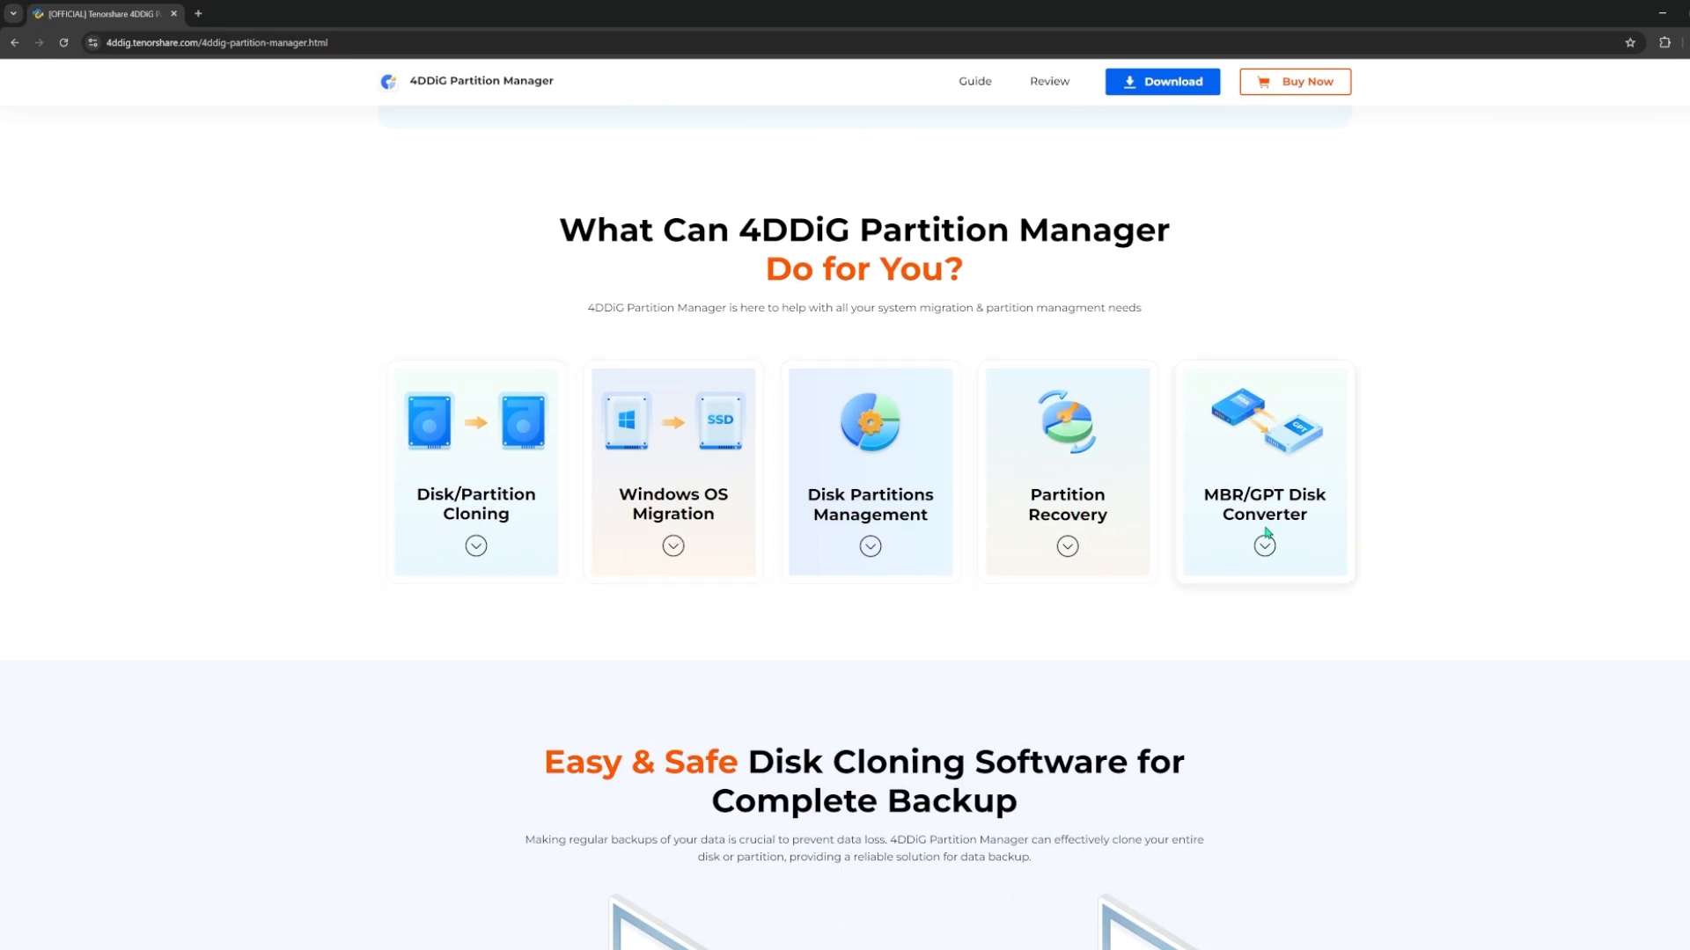
{"action": "scroll", "coordinate": [1267, 534], "scroll_direction": "down", "scroll_amount": 6}
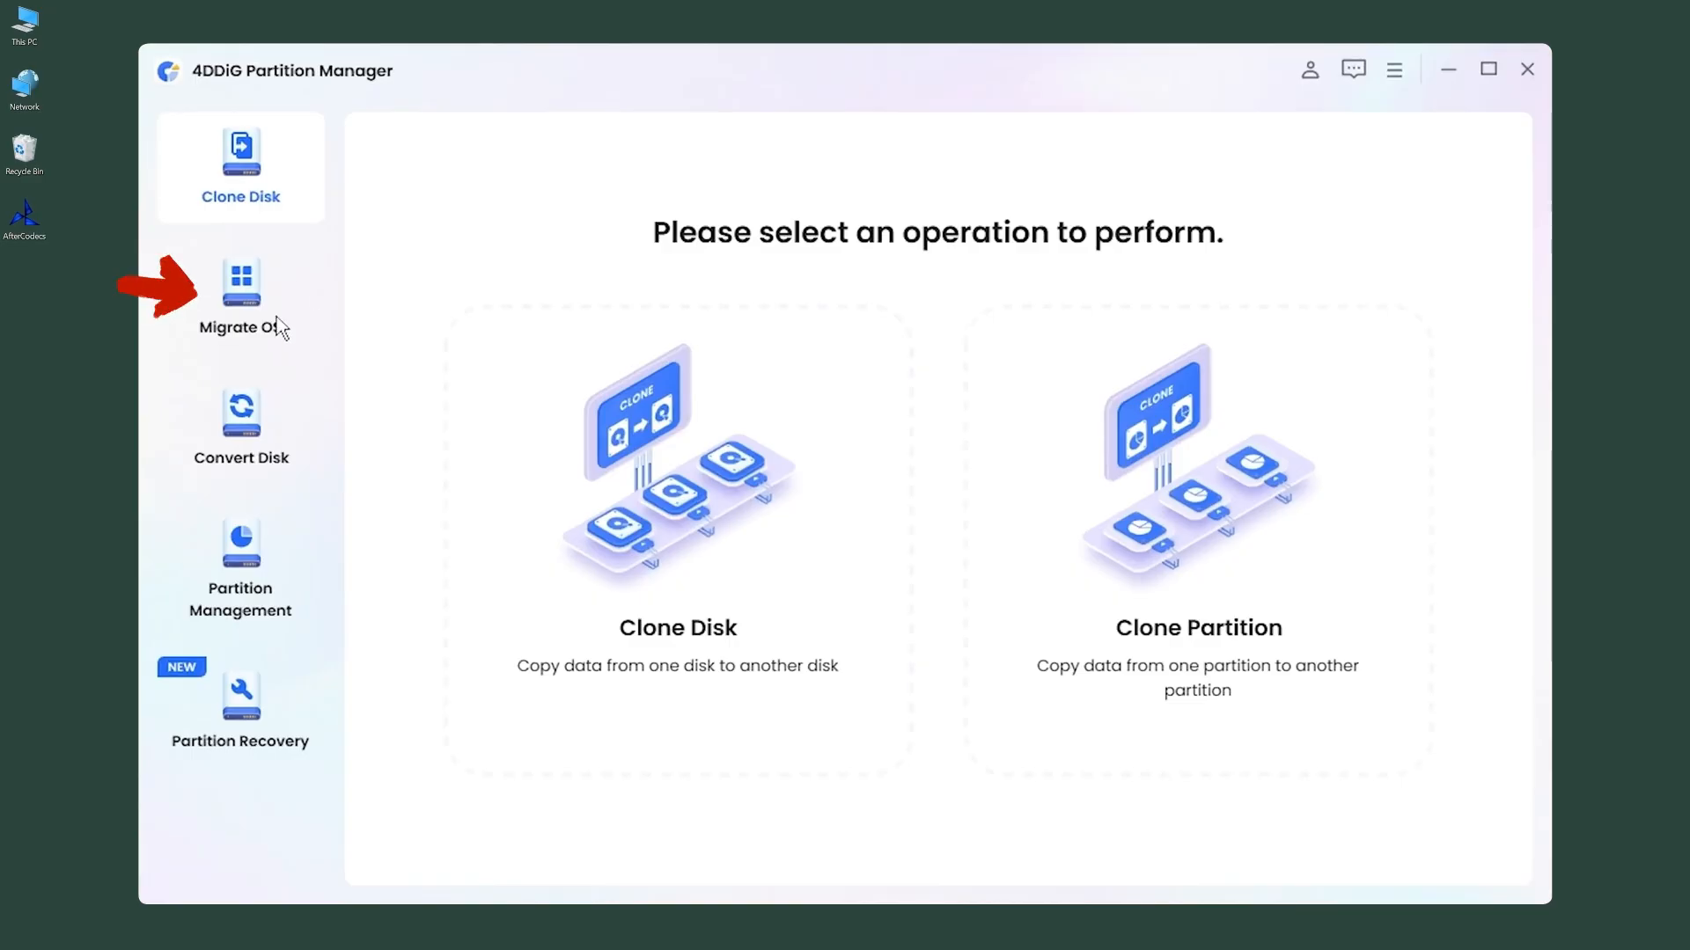
Step: Open Migrate OS in 4DDiG Partition Manager, start it, and select Disk 1 as the target disk
{"action": "left_click", "coordinate": [251, 286]}
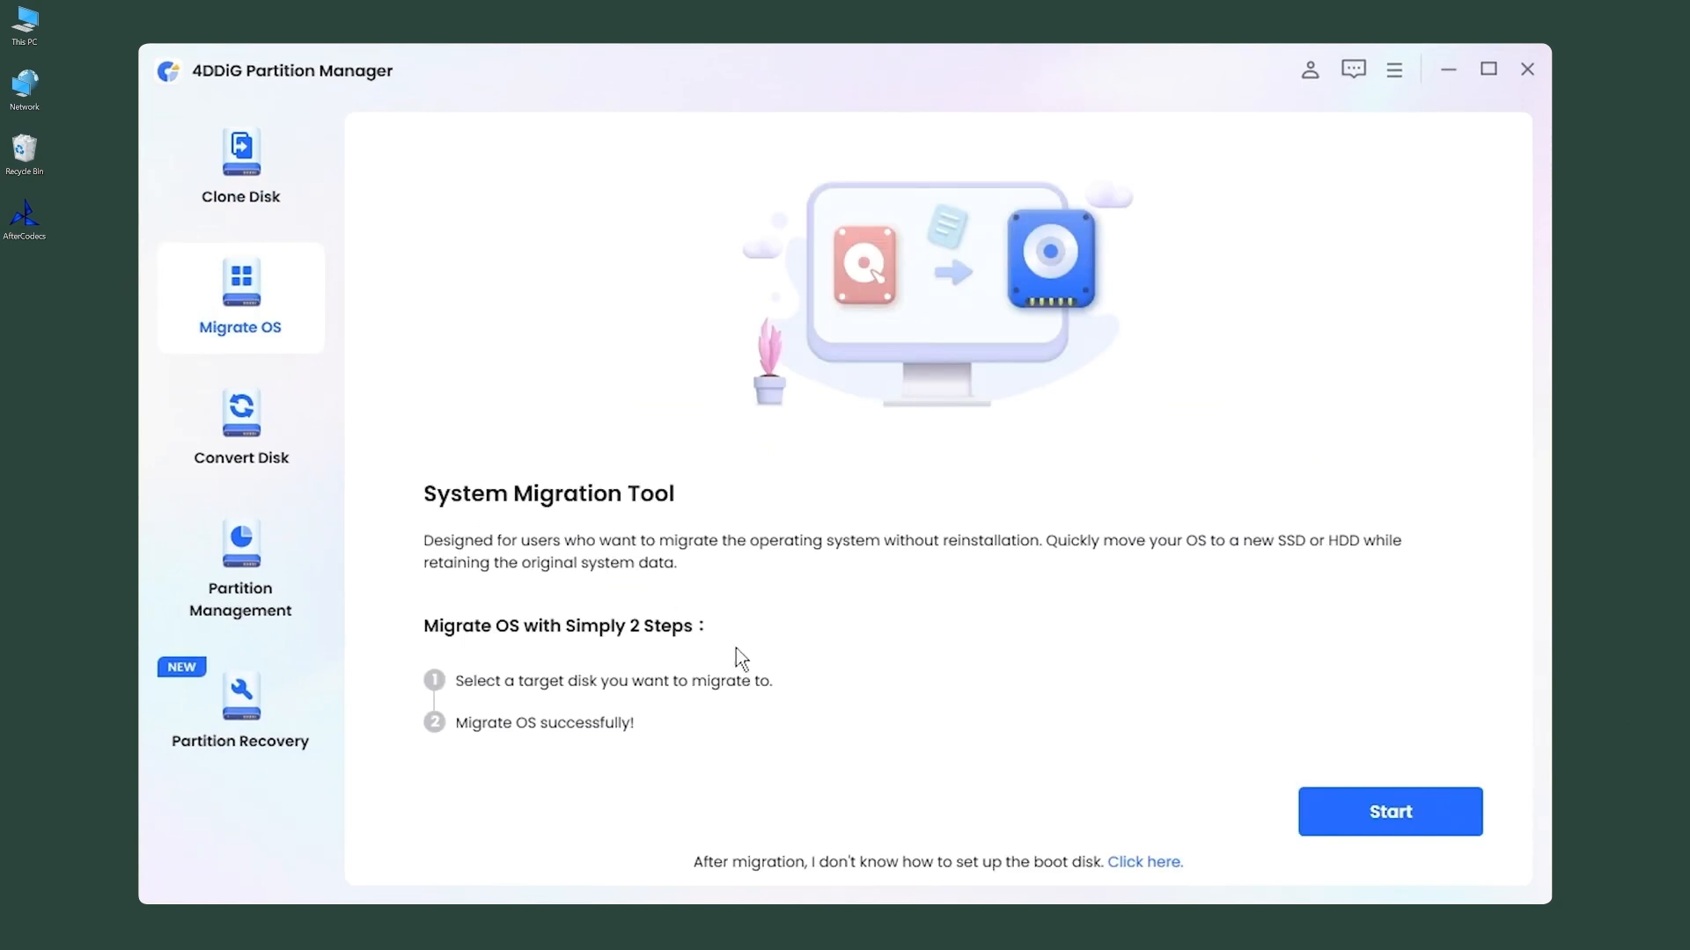
{"action": "left_click", "coordinate": [1339, 827]}
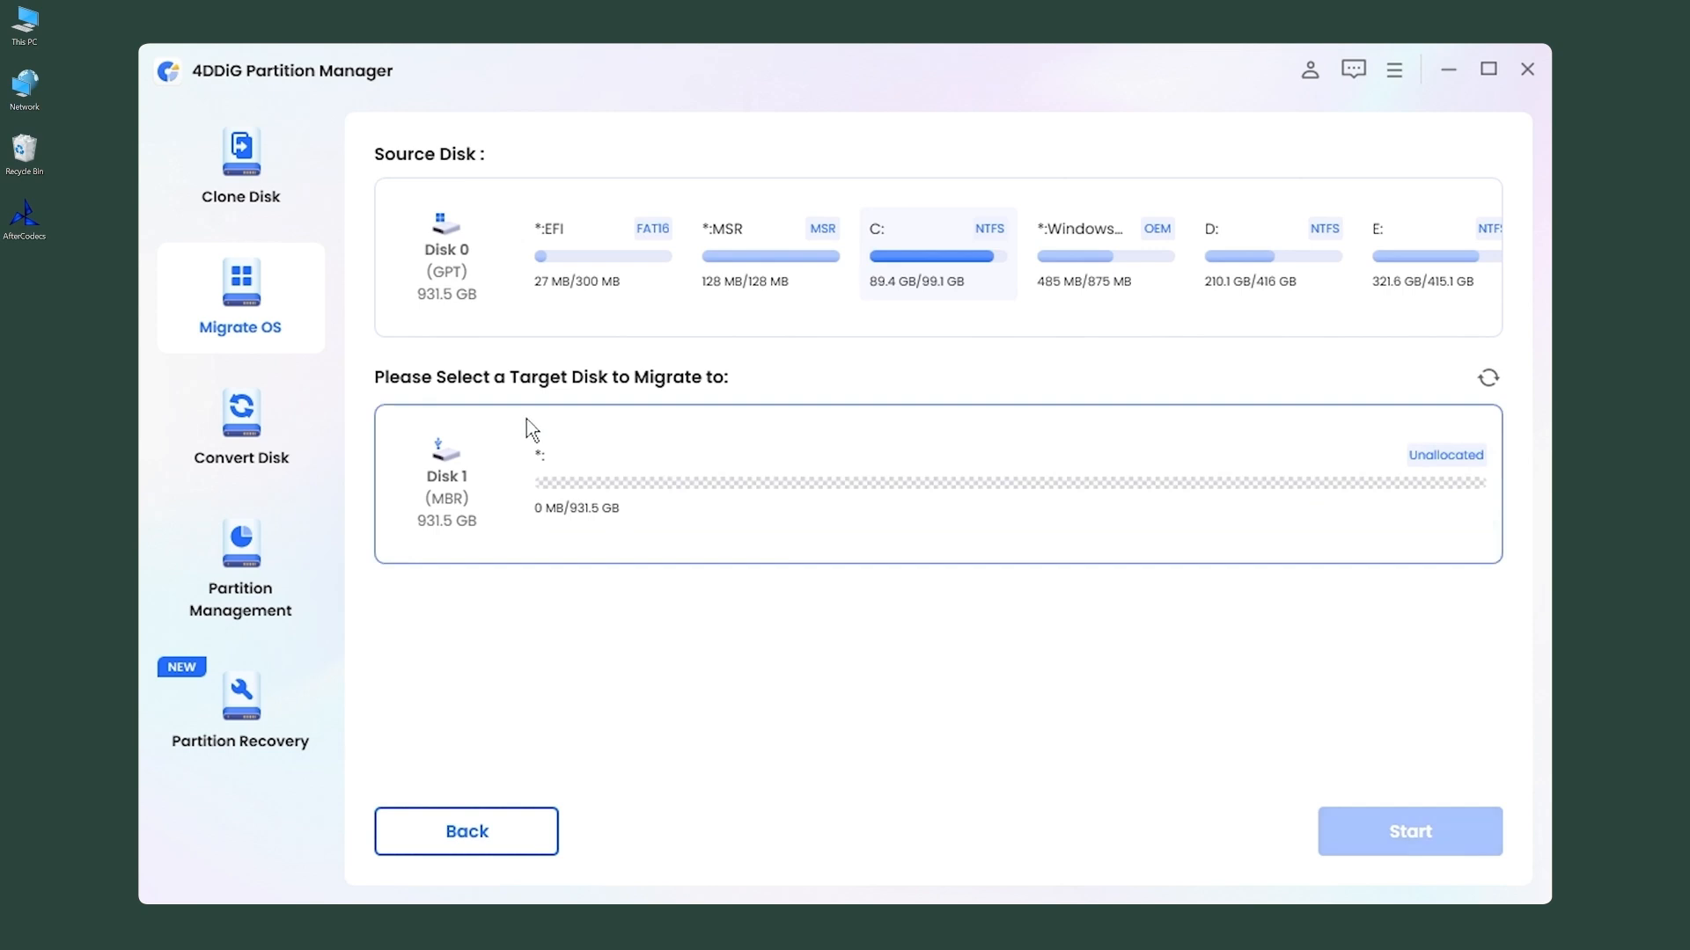
{"action": "left_click", "coordinate": [483, 429]}
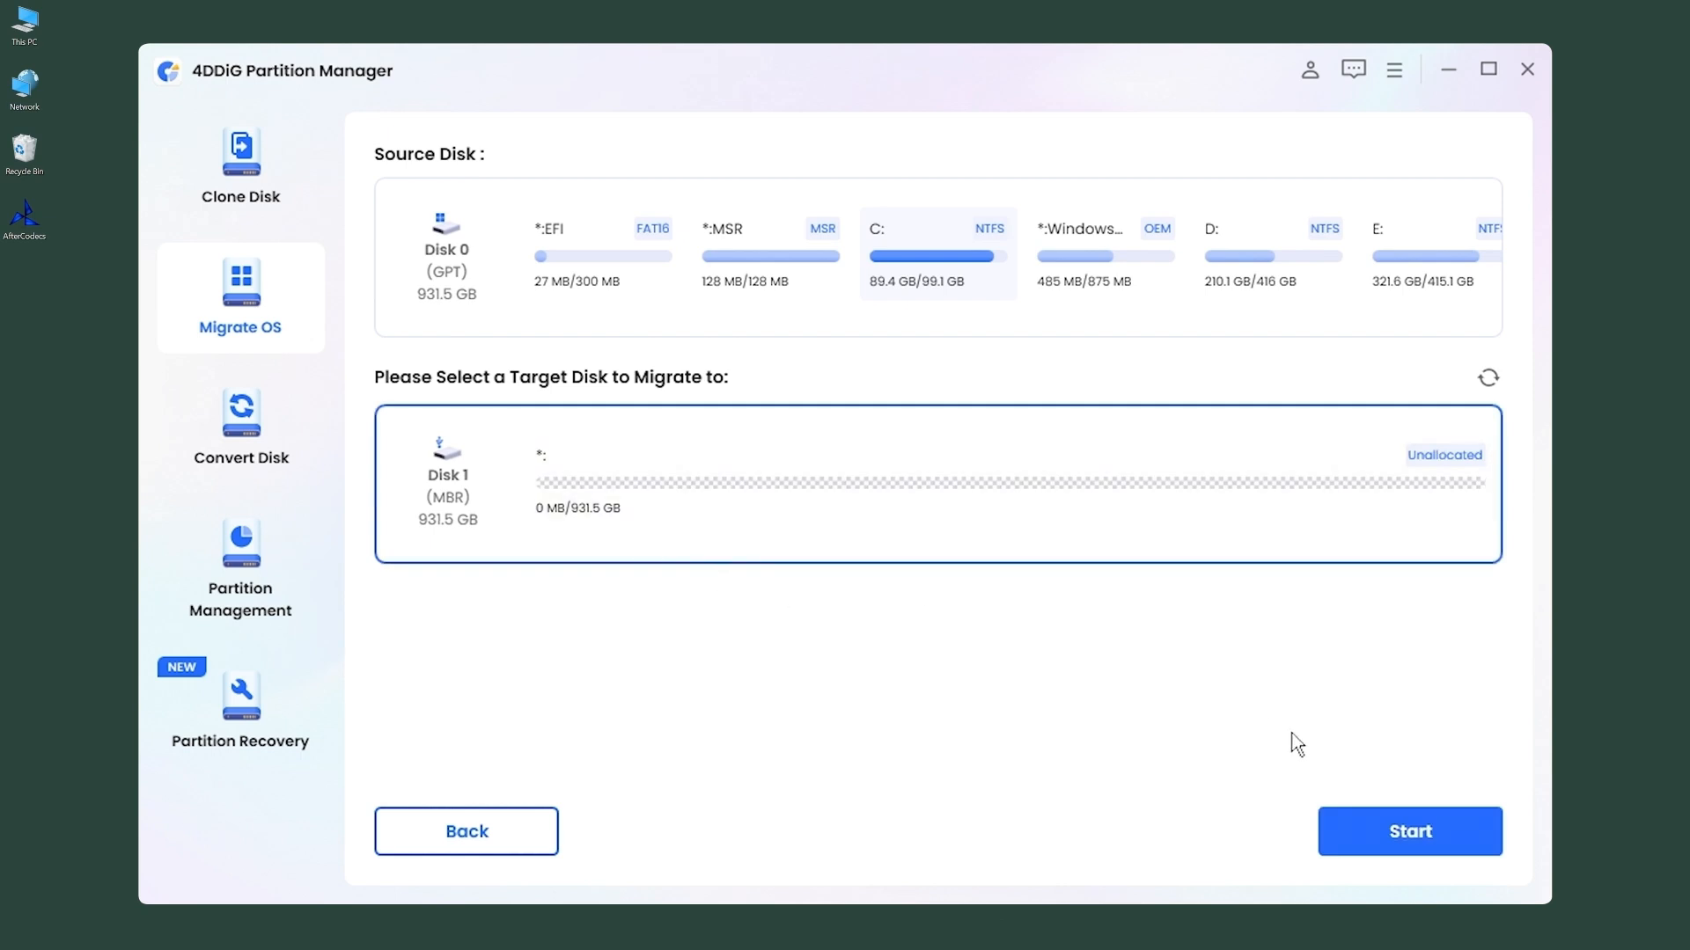
Step: Confirm migrating the system to the target disk and start the operating system migration
{"action": "left_click", "coordinate": [1371, 836]}
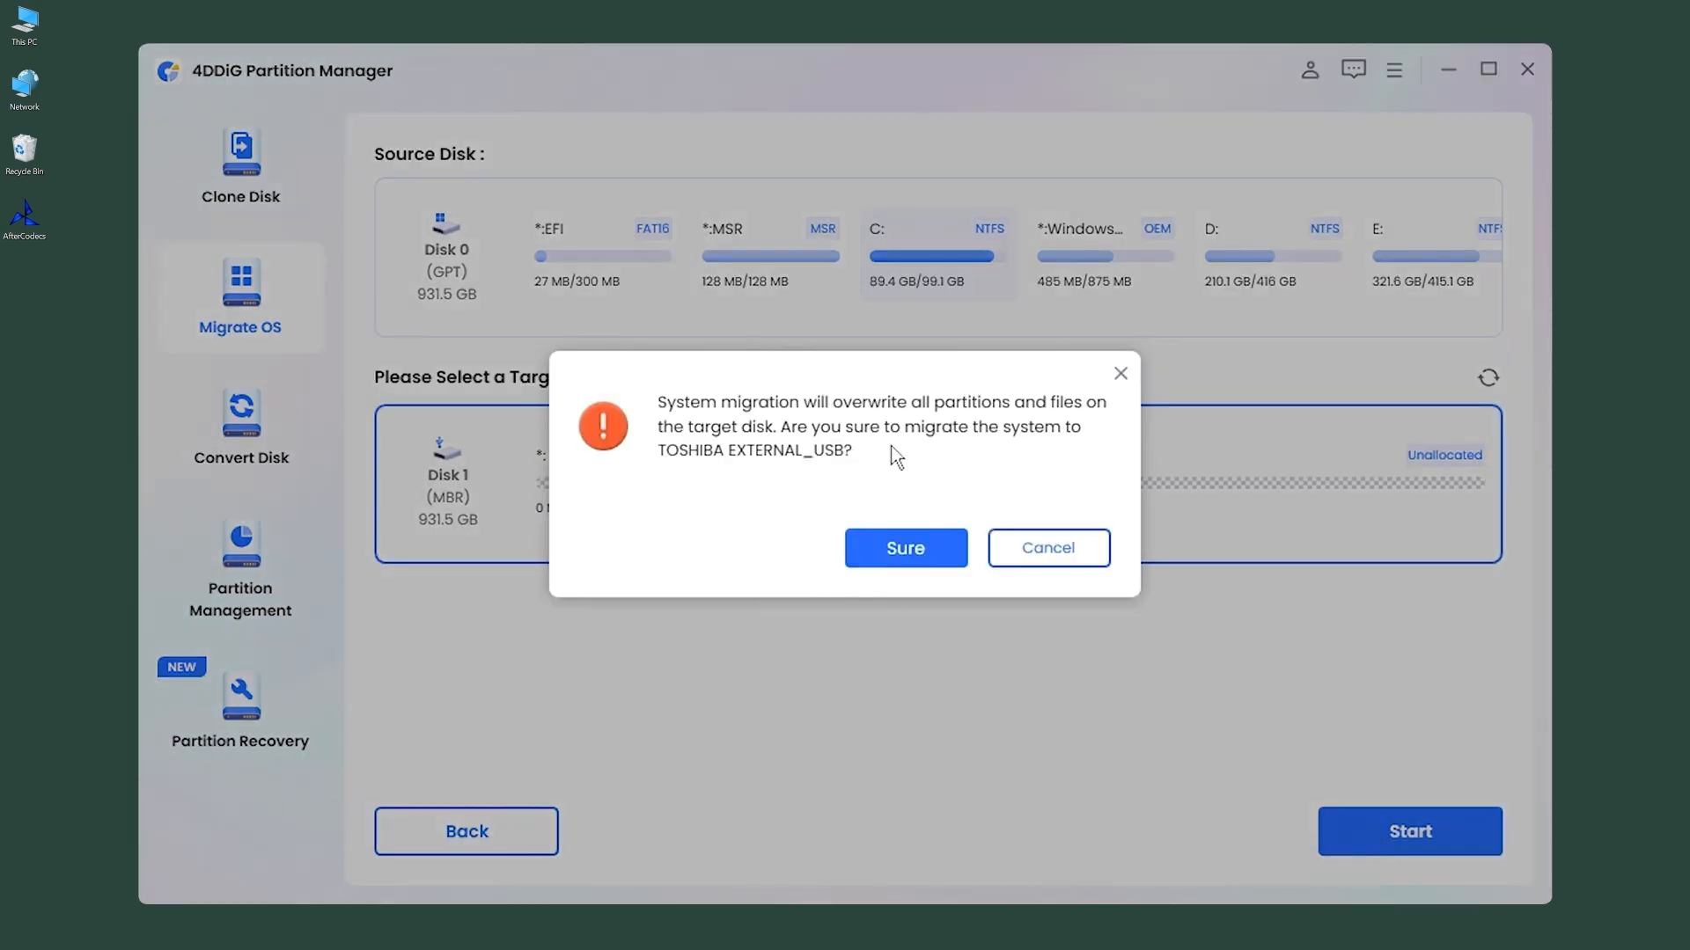
{"action": "left_click", "coordinate": [938, 562]}
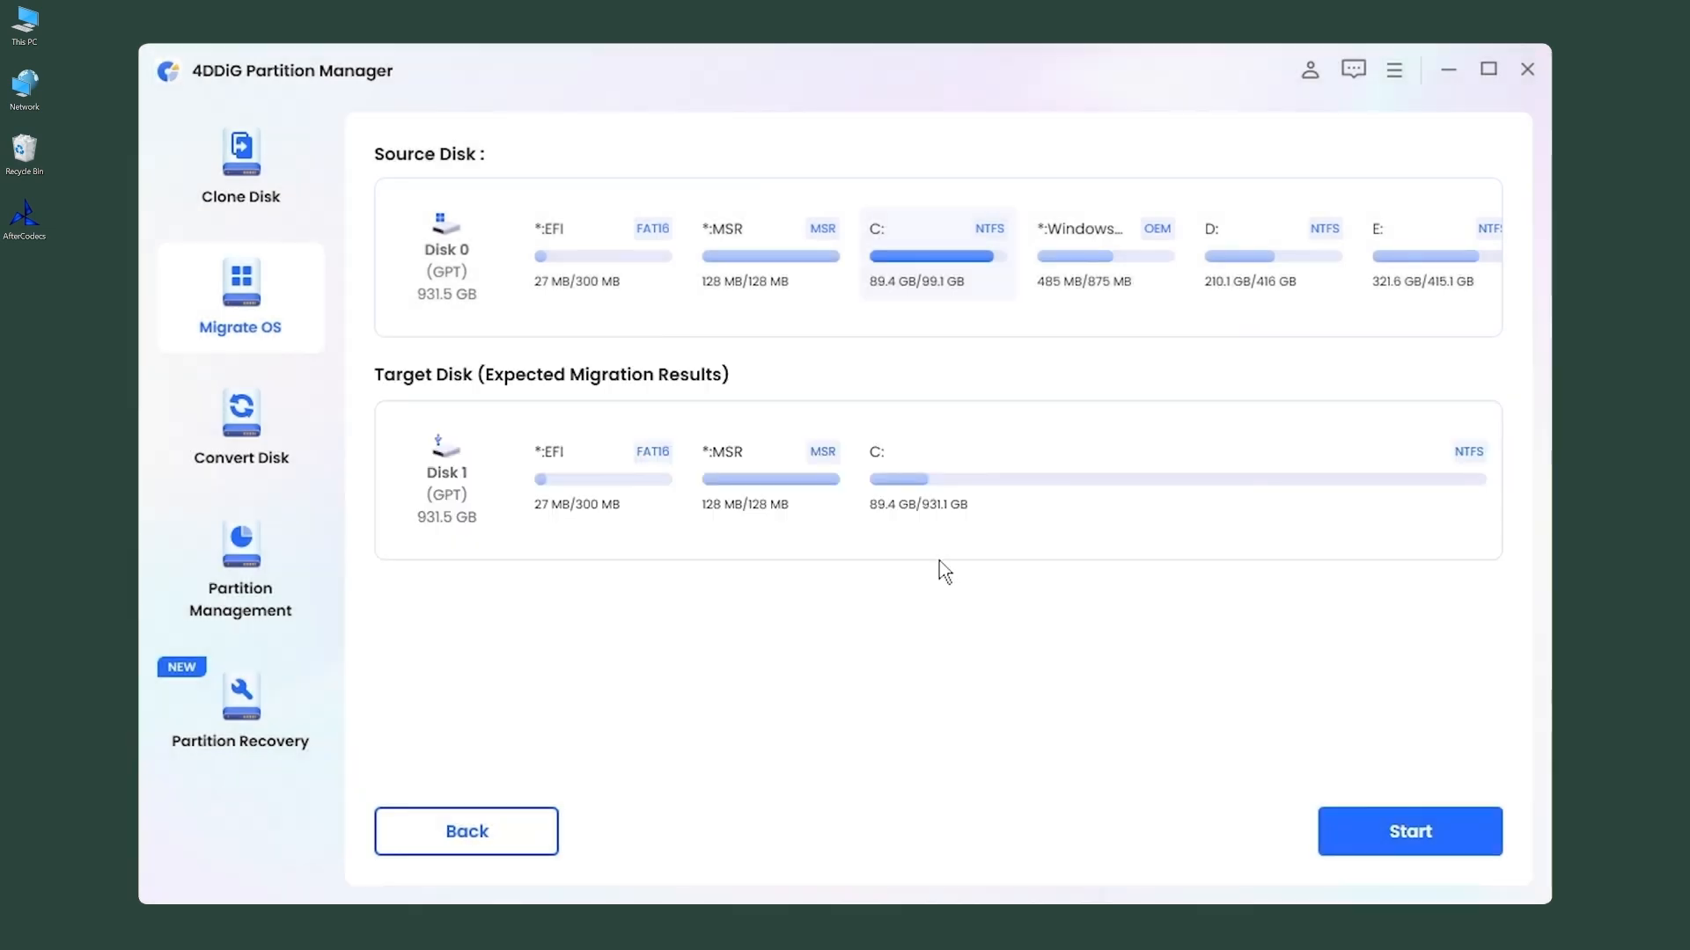
{"action": "left_click", "coordinate": [1412, 843]}
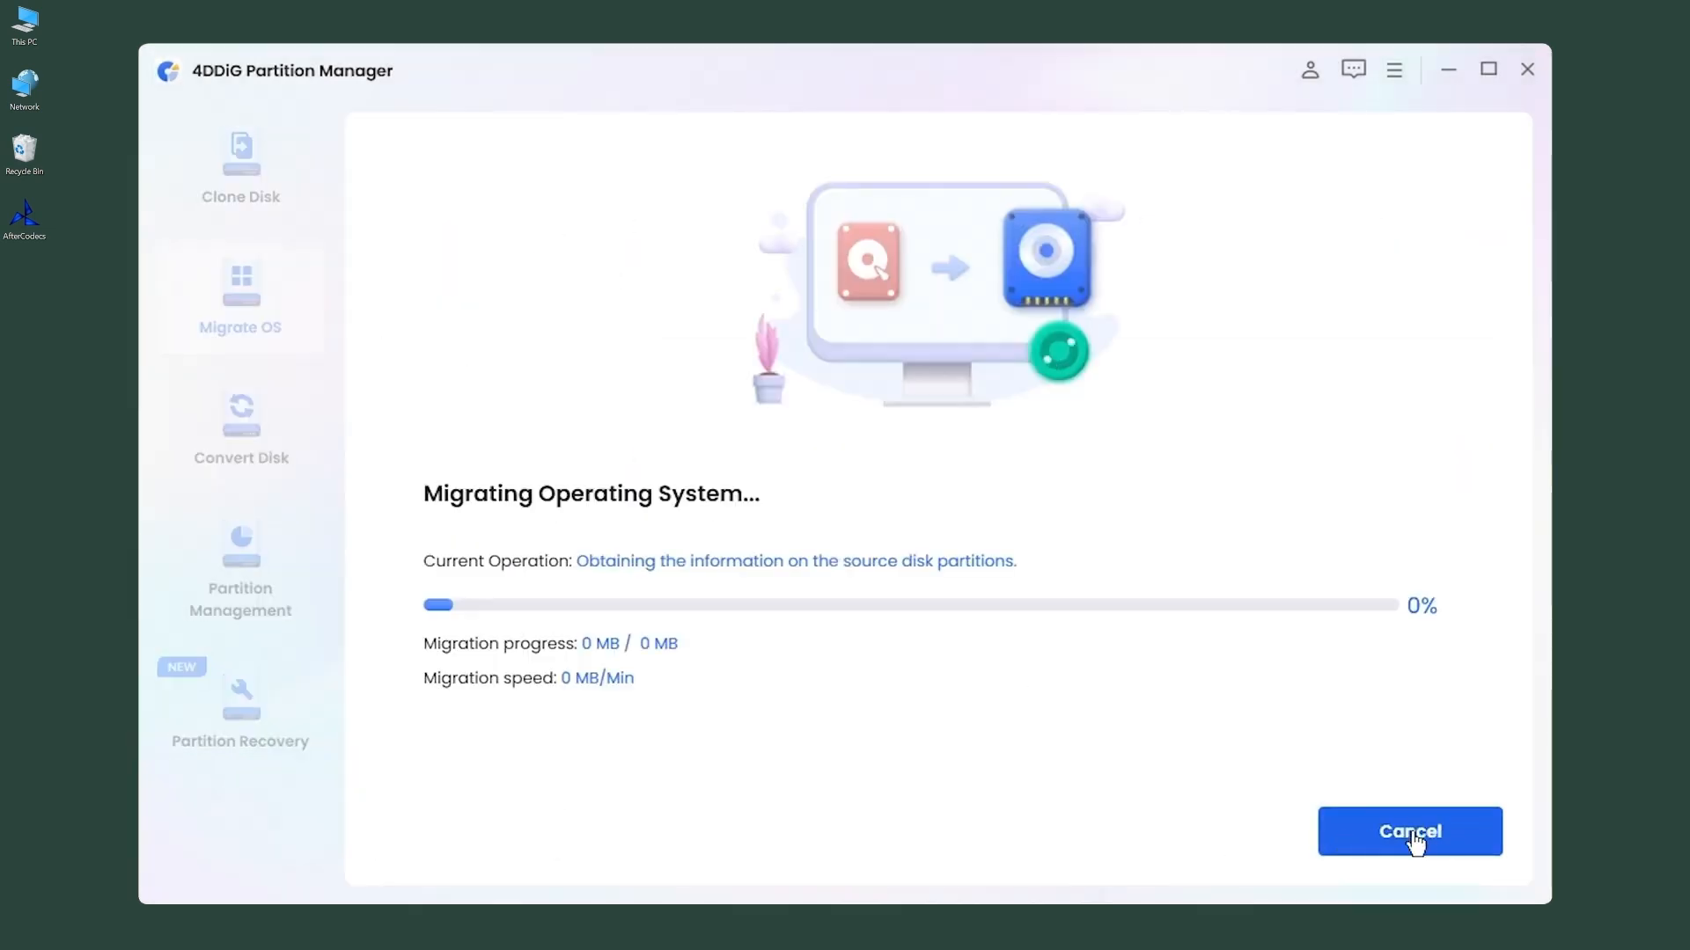